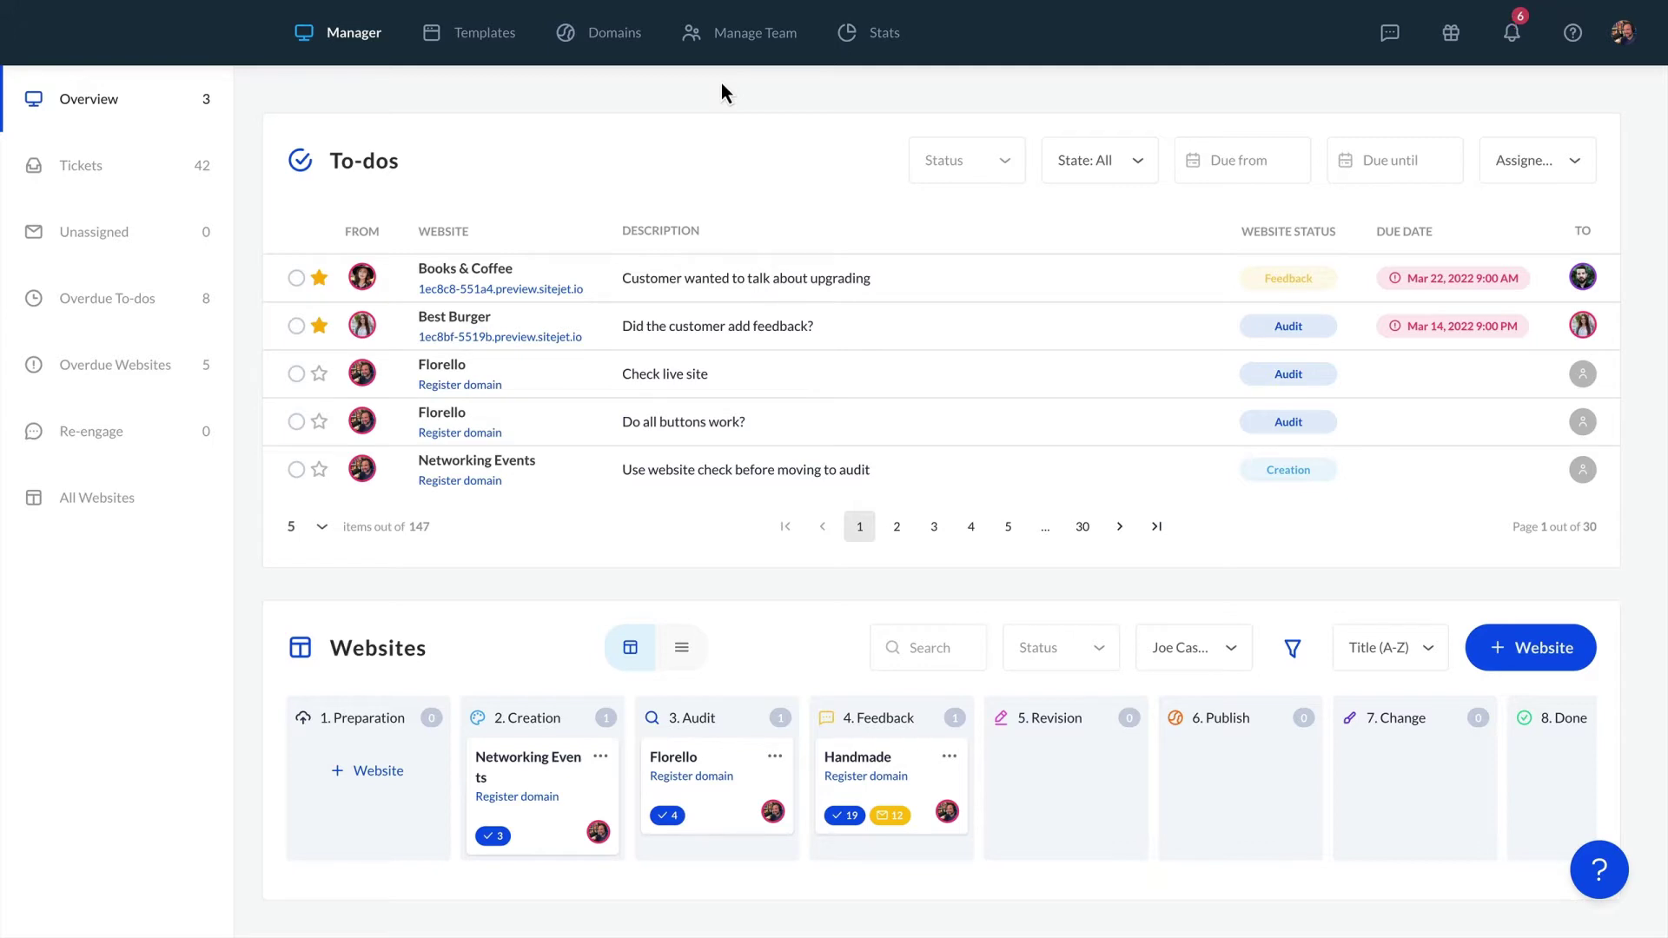
# - Save SMTP host smtp.gmail.com, username sitejet_help and password, then select the receiving address
pyautogui.click(748, 35)
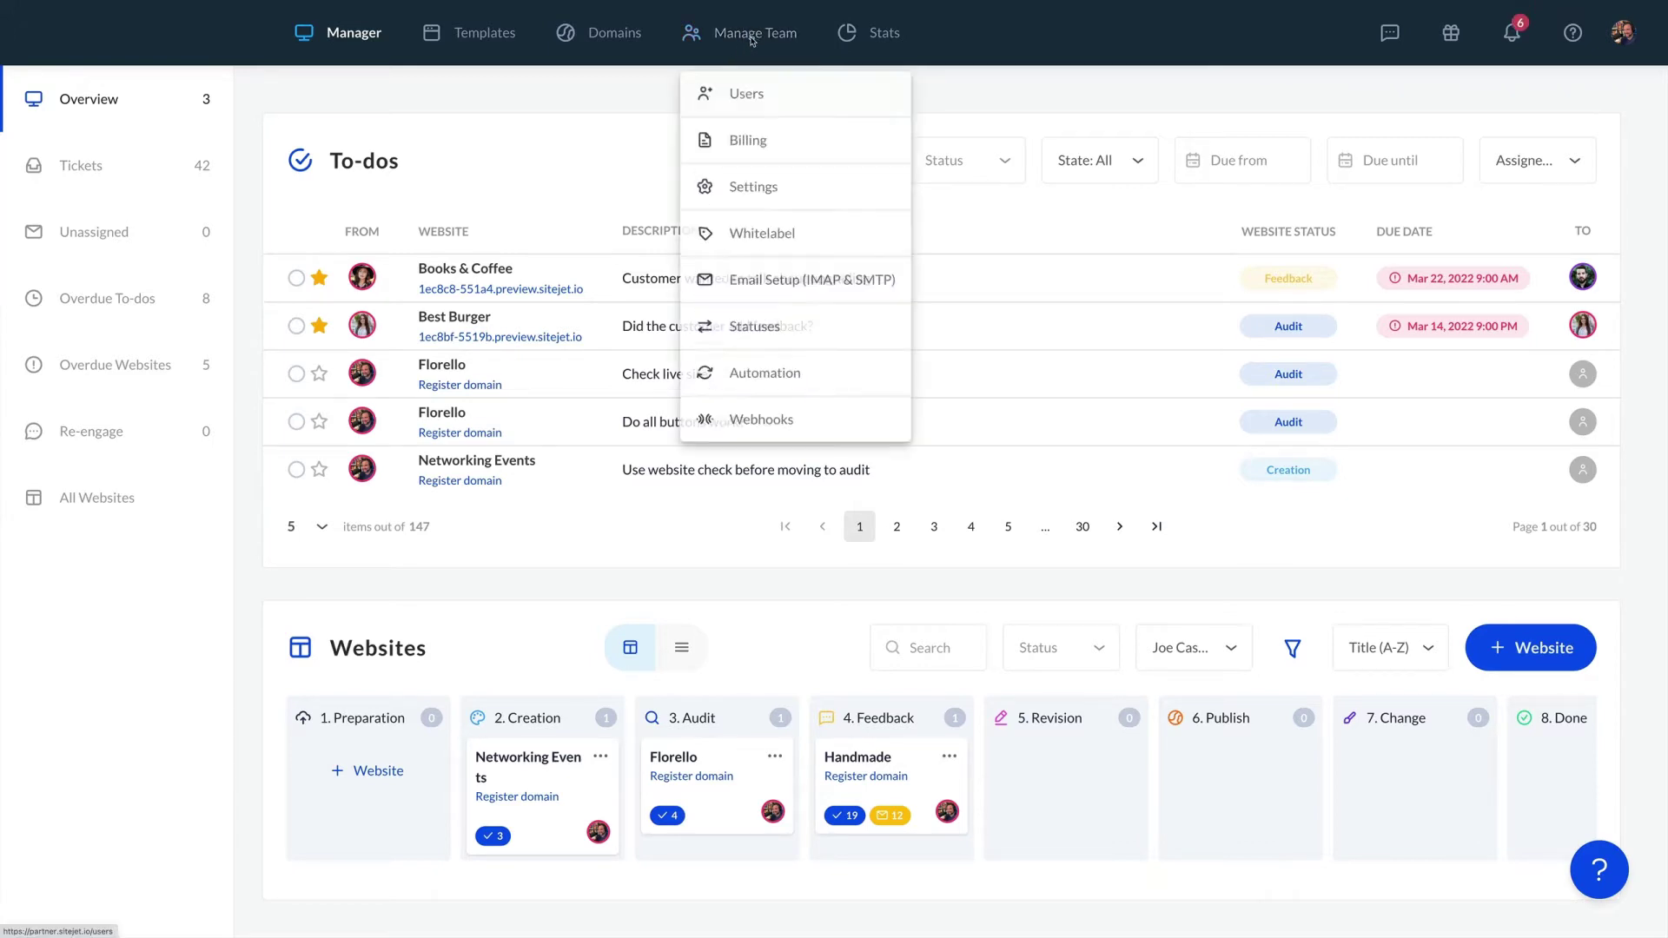
pyautogui.click(826, 279)
pyautogui.write('sm')
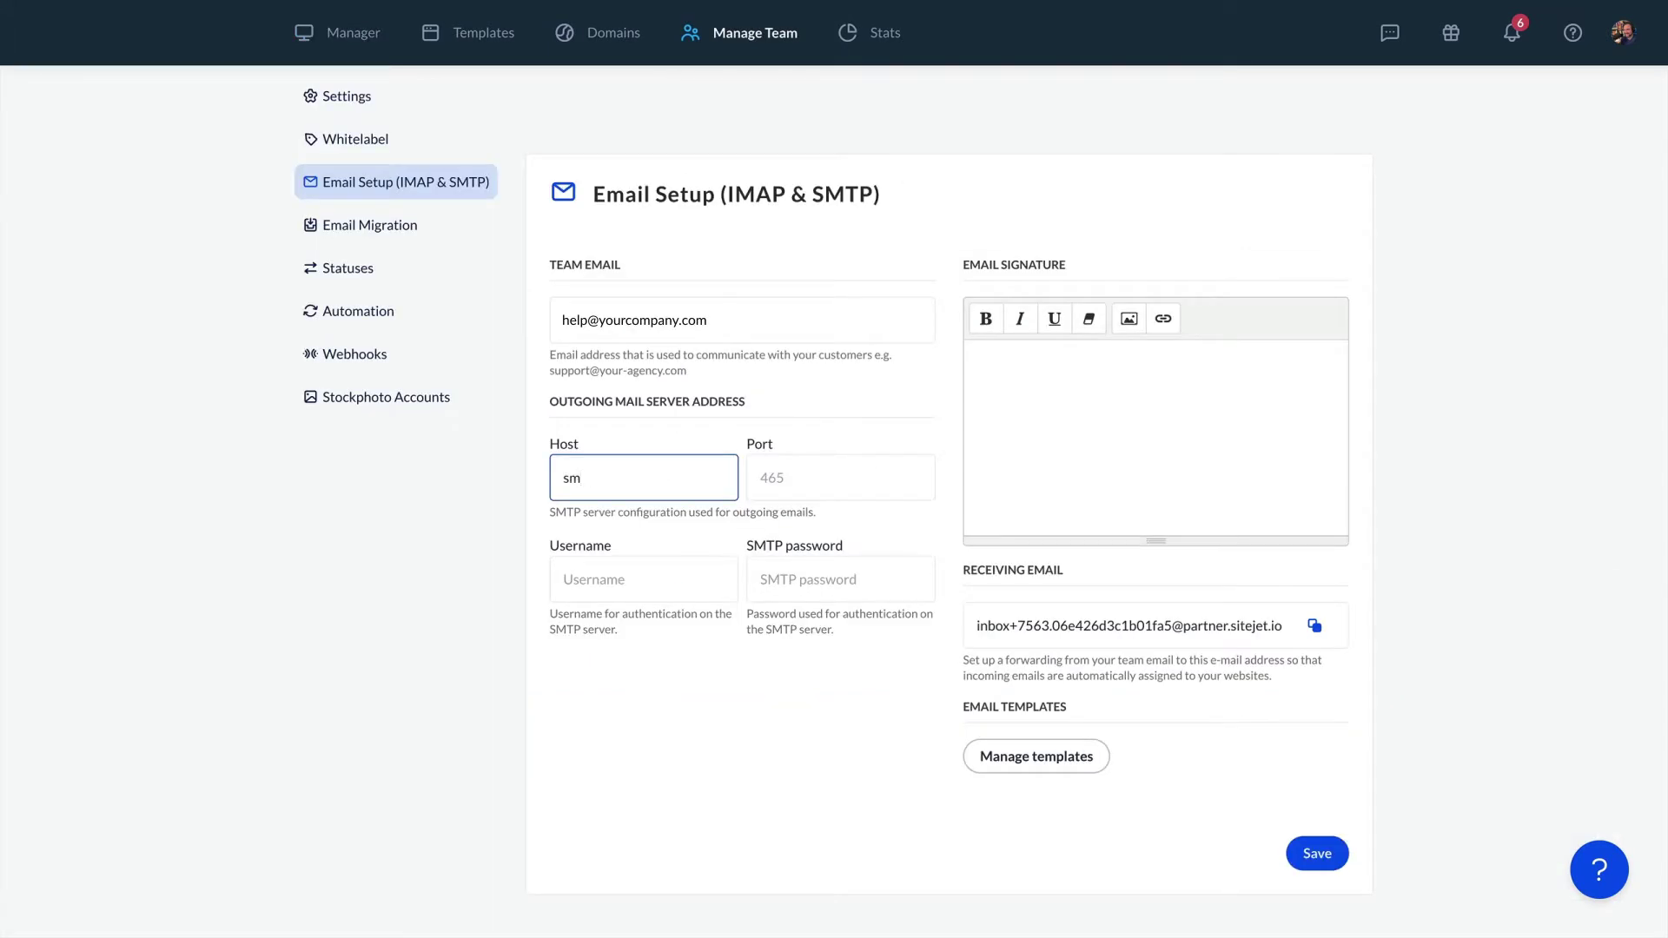
pyautogui.write('tp.gmail.com')
pyautogui.press('Tab')
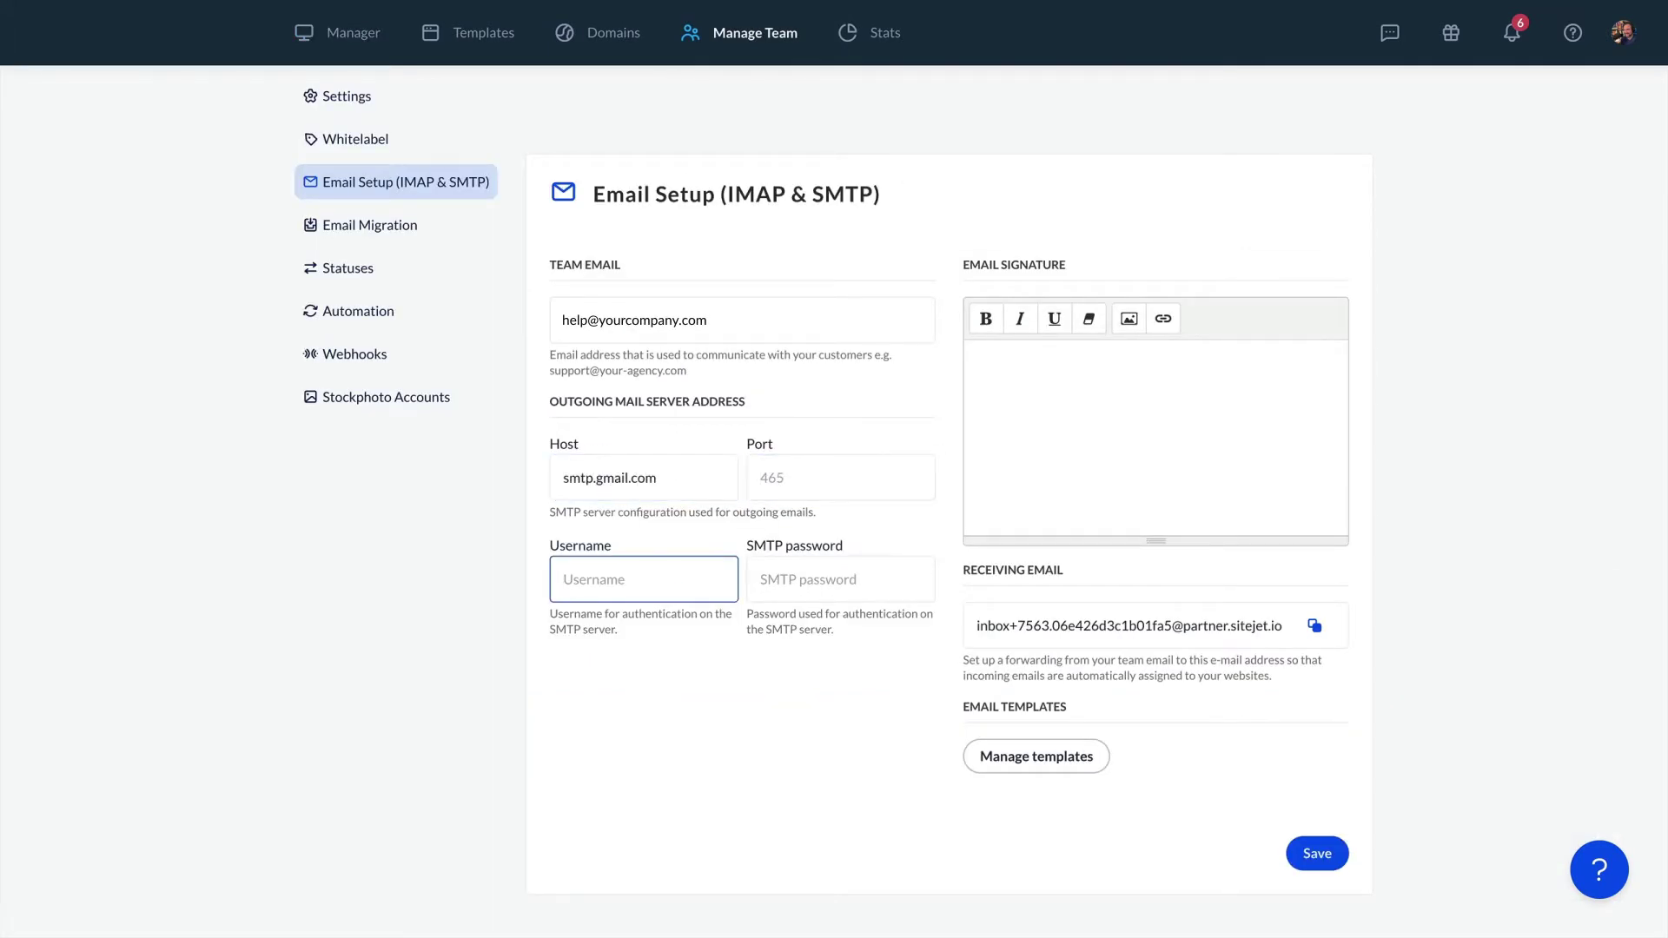
pyautogui.write('sitejet_help')
pyautogui.press('Tab')
pyautogui.write('•••')
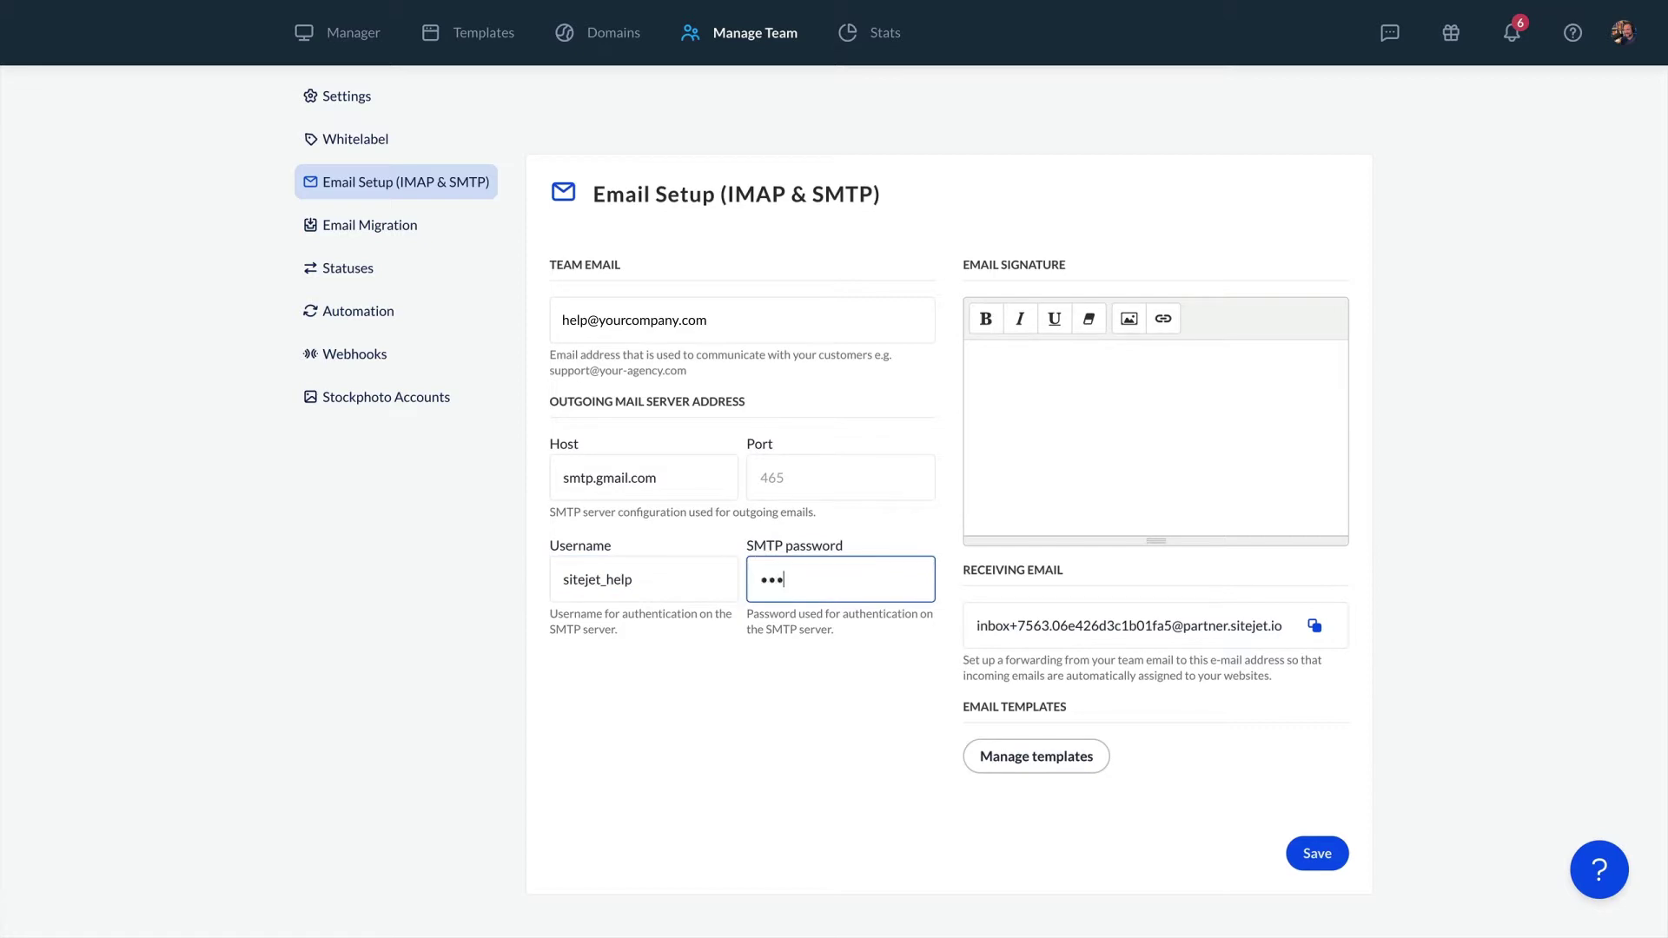
pyautogui.write('•••••')
pyautogui.click(1317, 852)
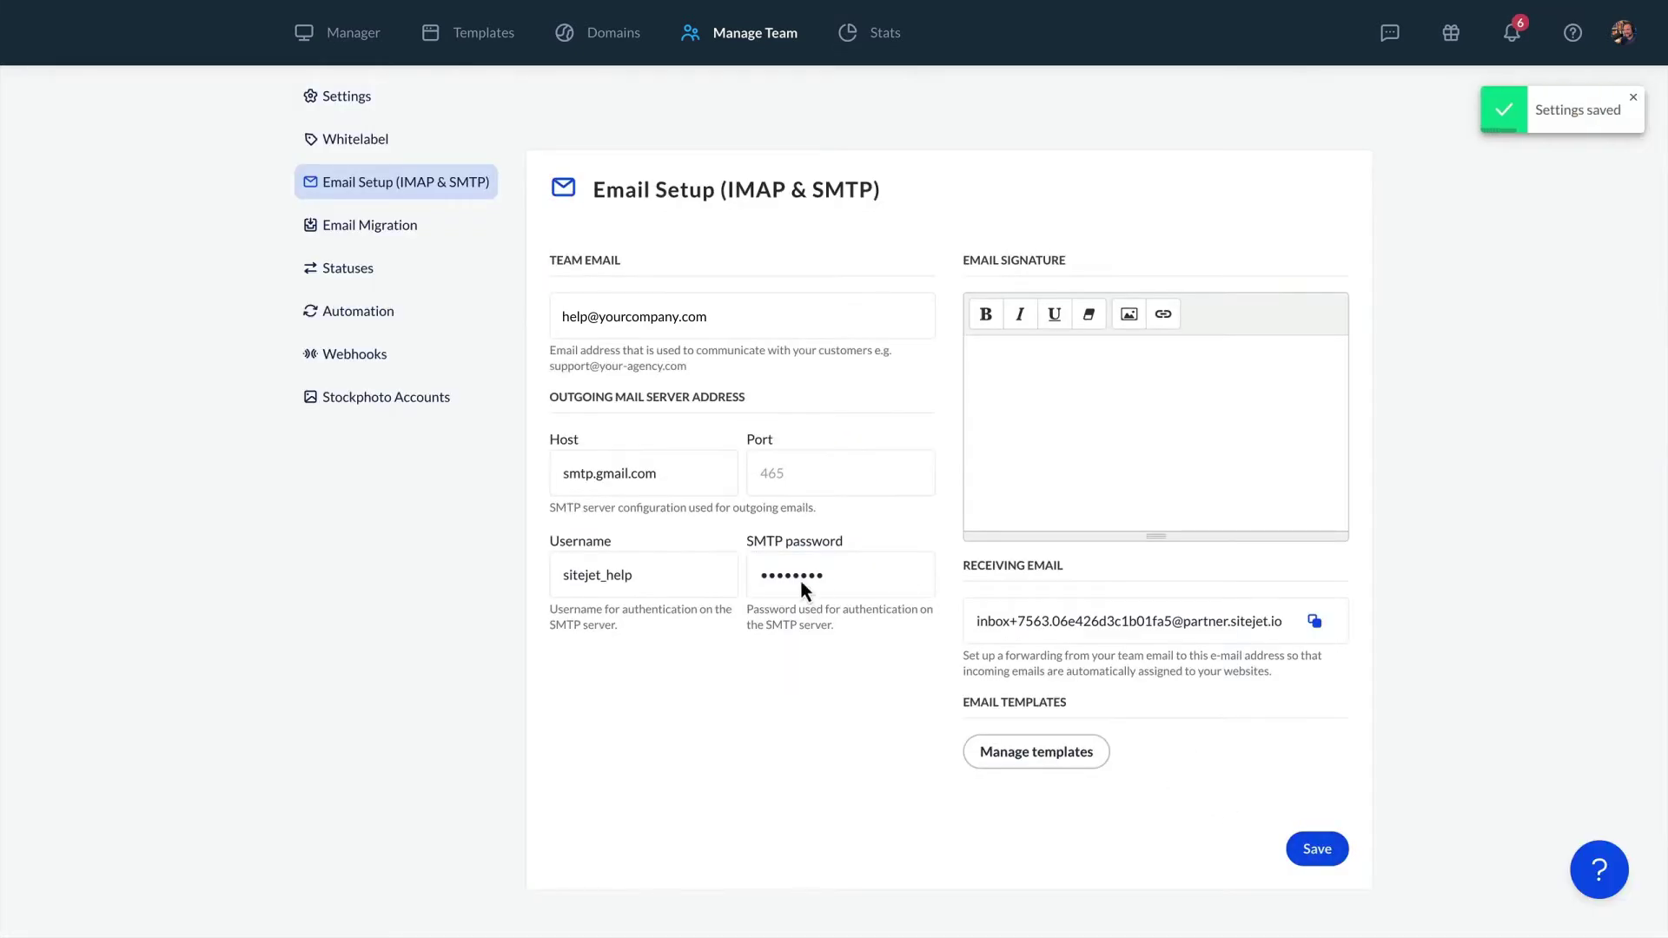
pyautogui.moveTo(972, 622); pyautogui.dragTo(1264, 622)
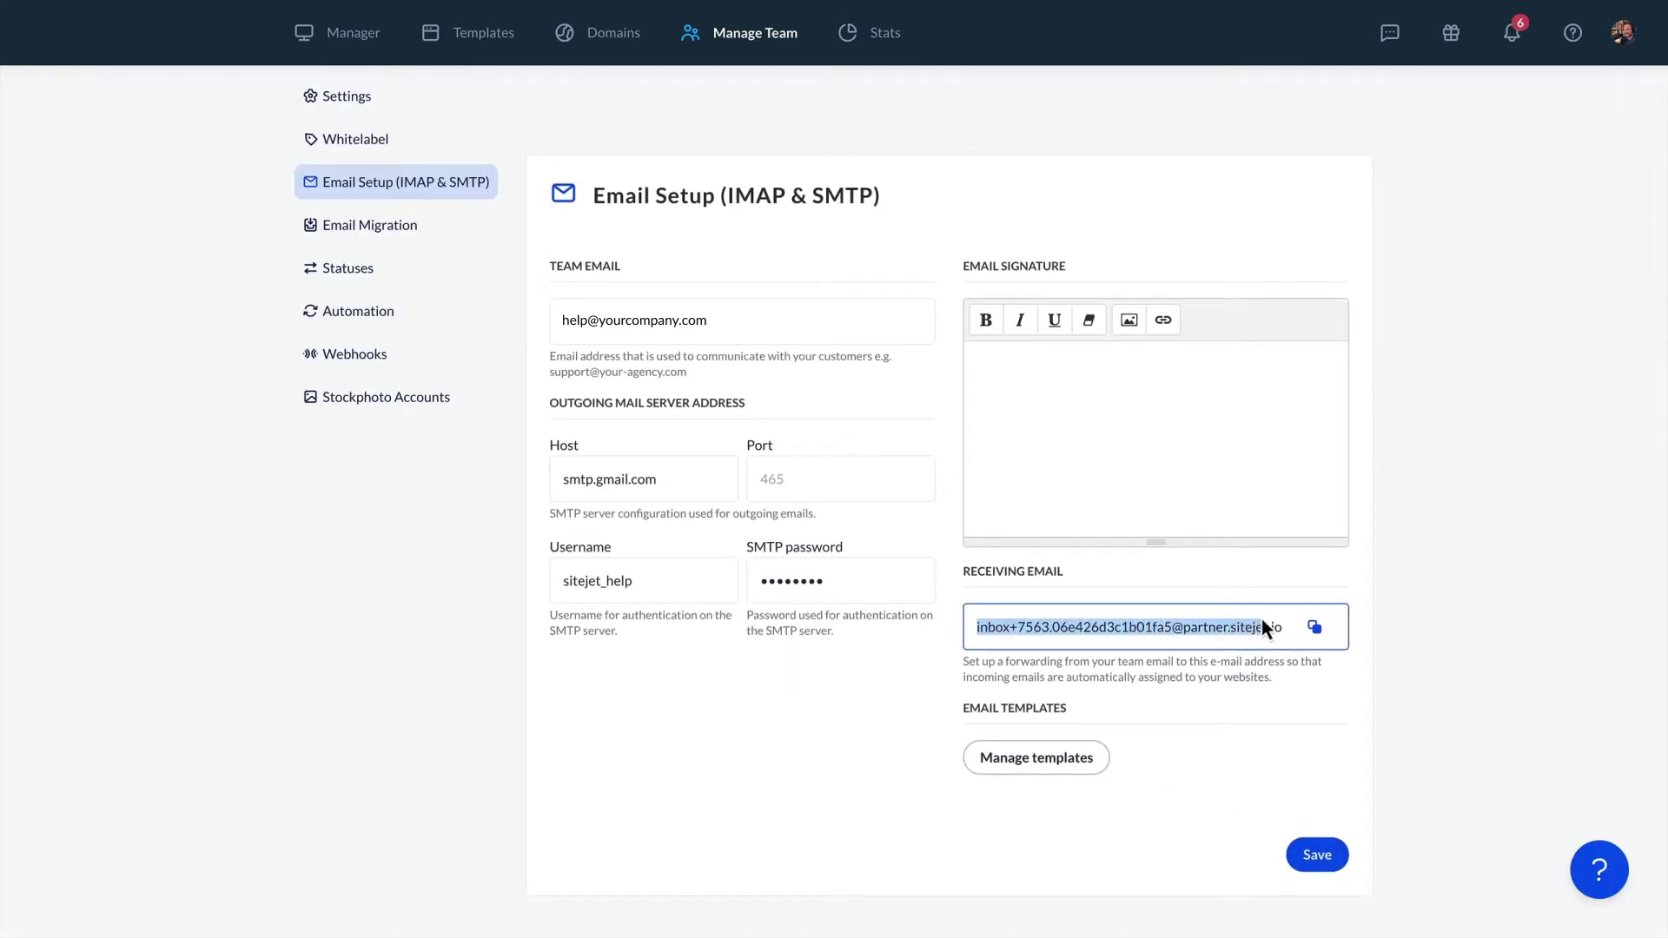
pyautogui.click(1455, 625)
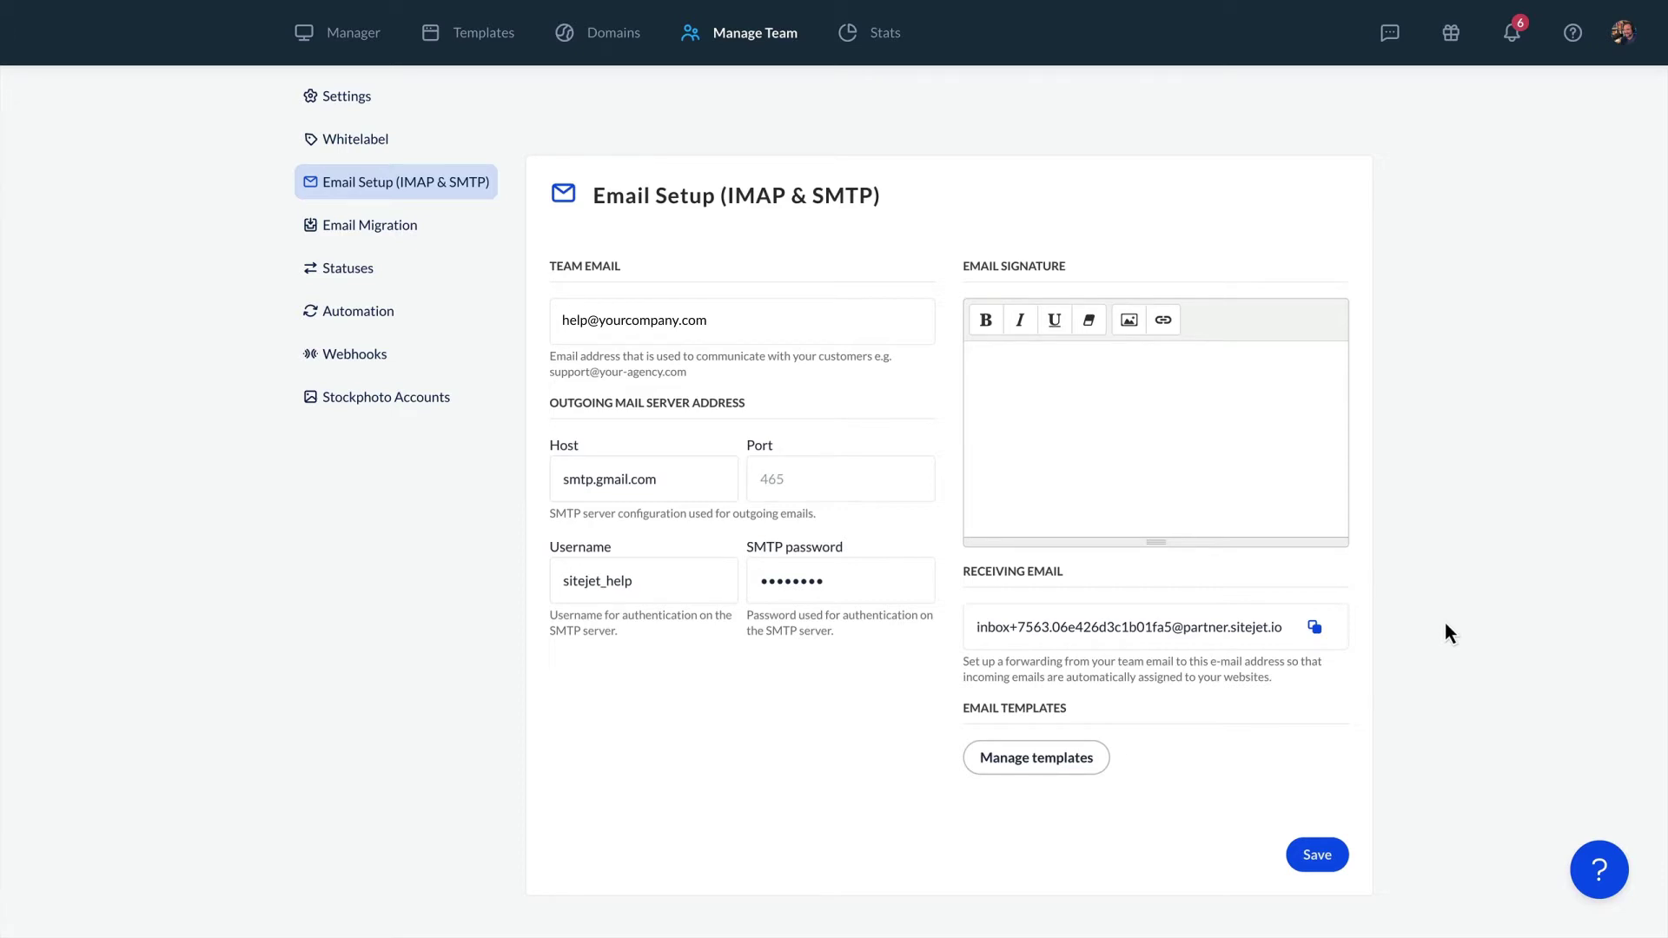
# - From the Manager, view Tickets, check the Unassigned emails, and return to the 42 tickets
pyautogui.click(340, 32)
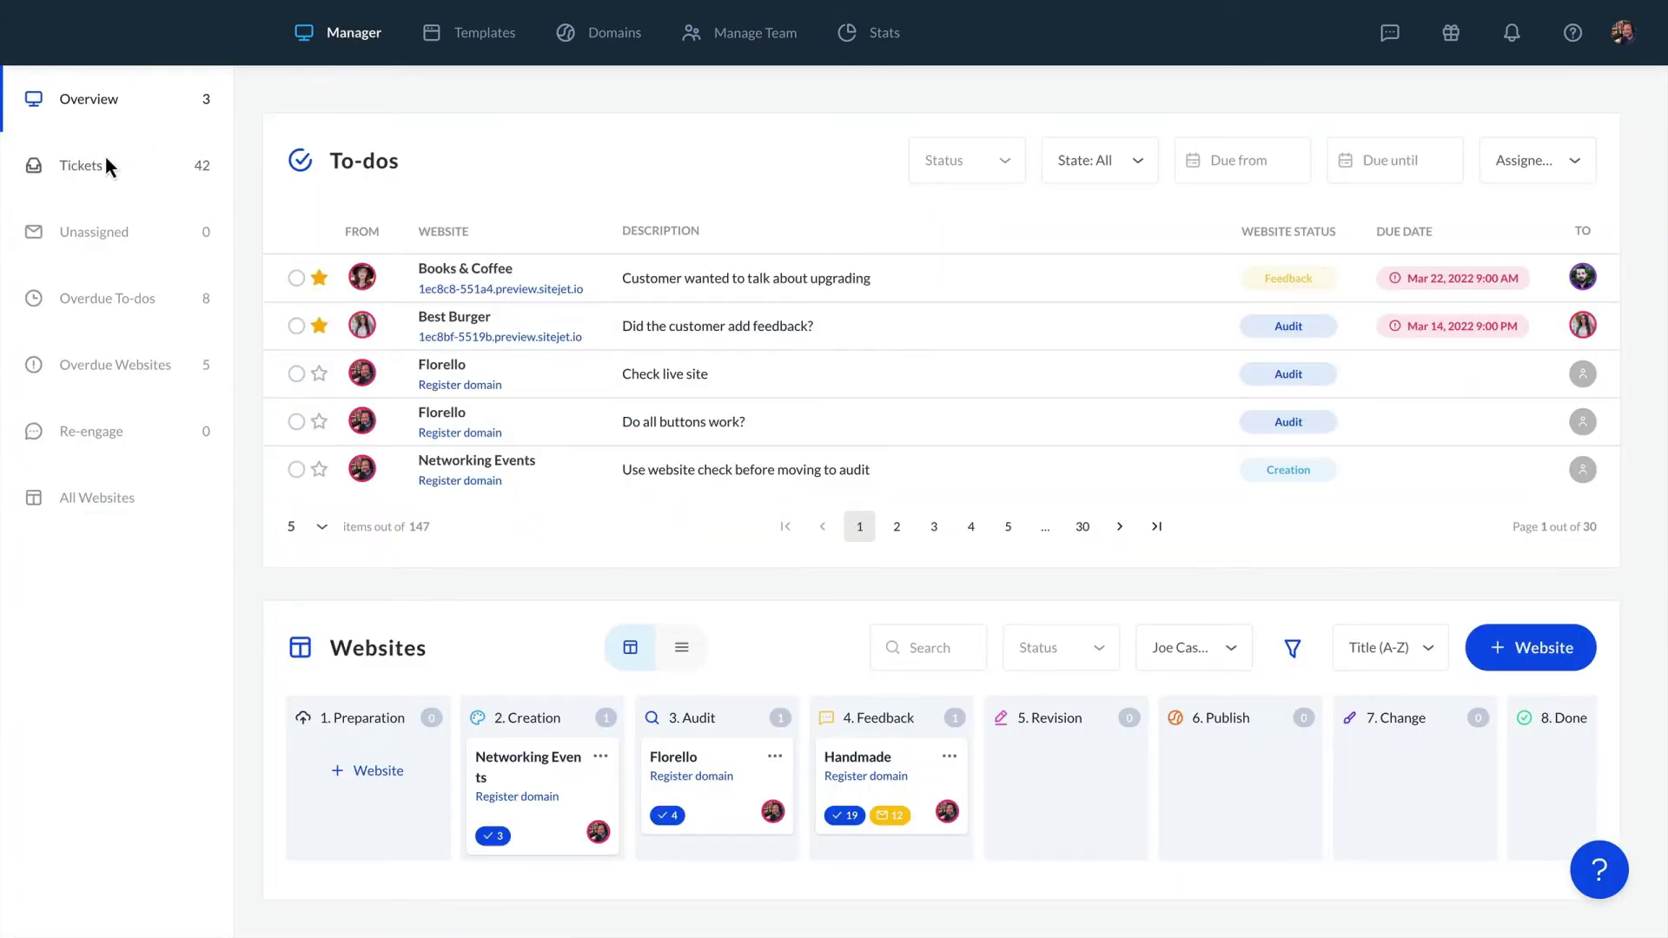
pyautogui.click(105, 159)
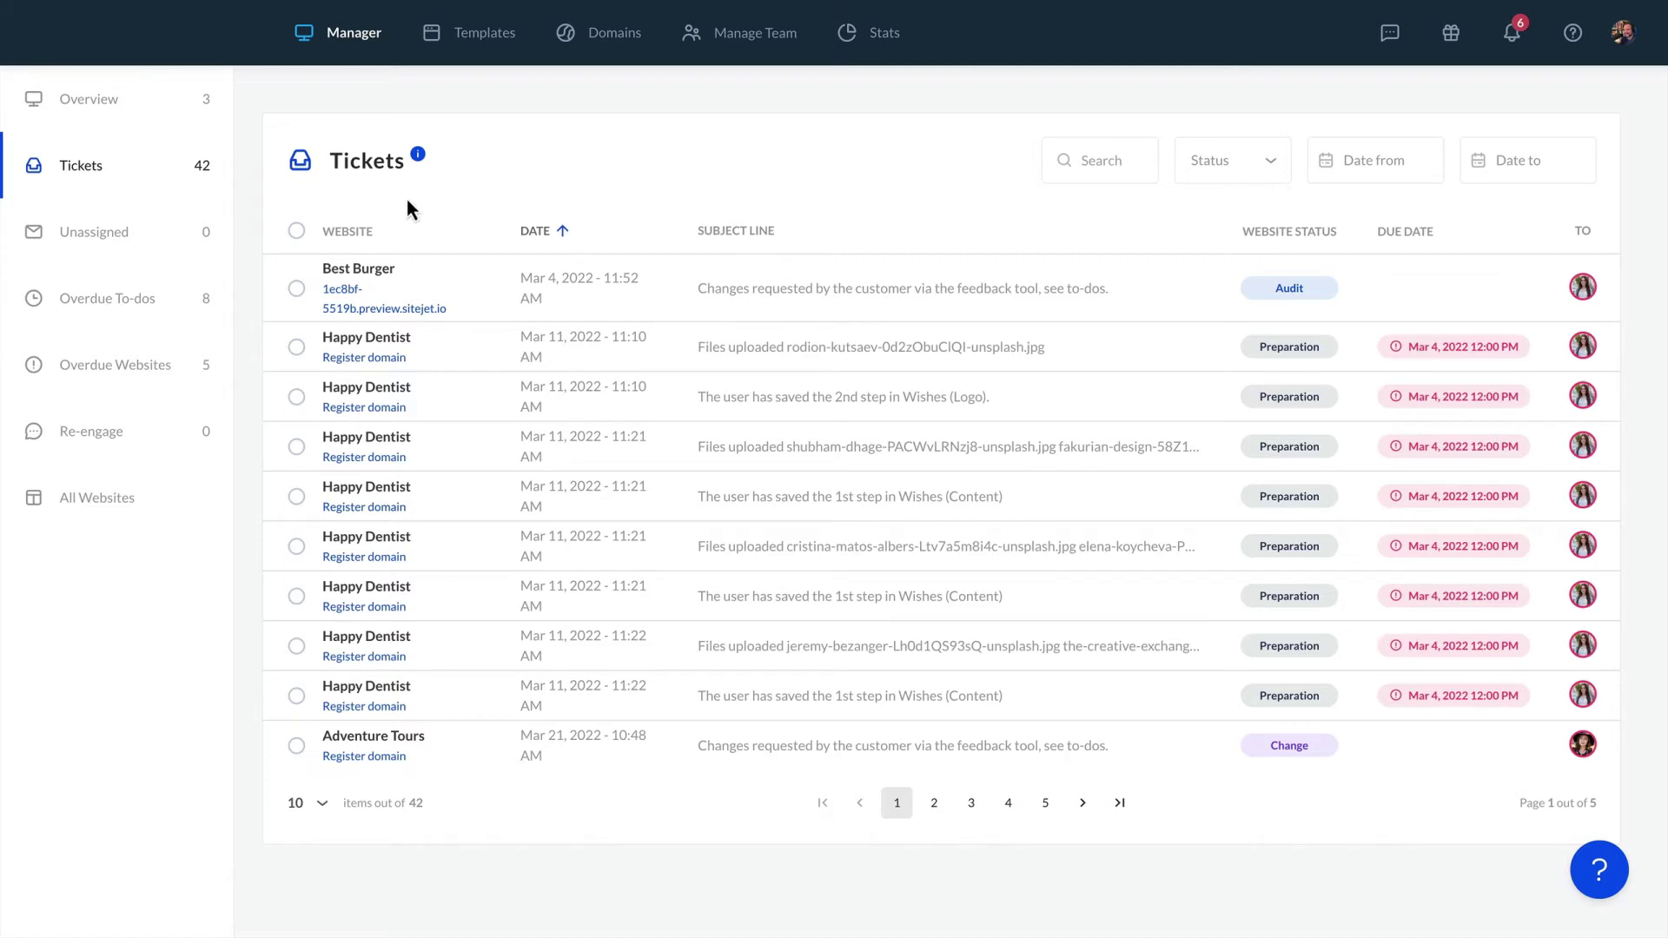
pyautogui.click(103, 230)
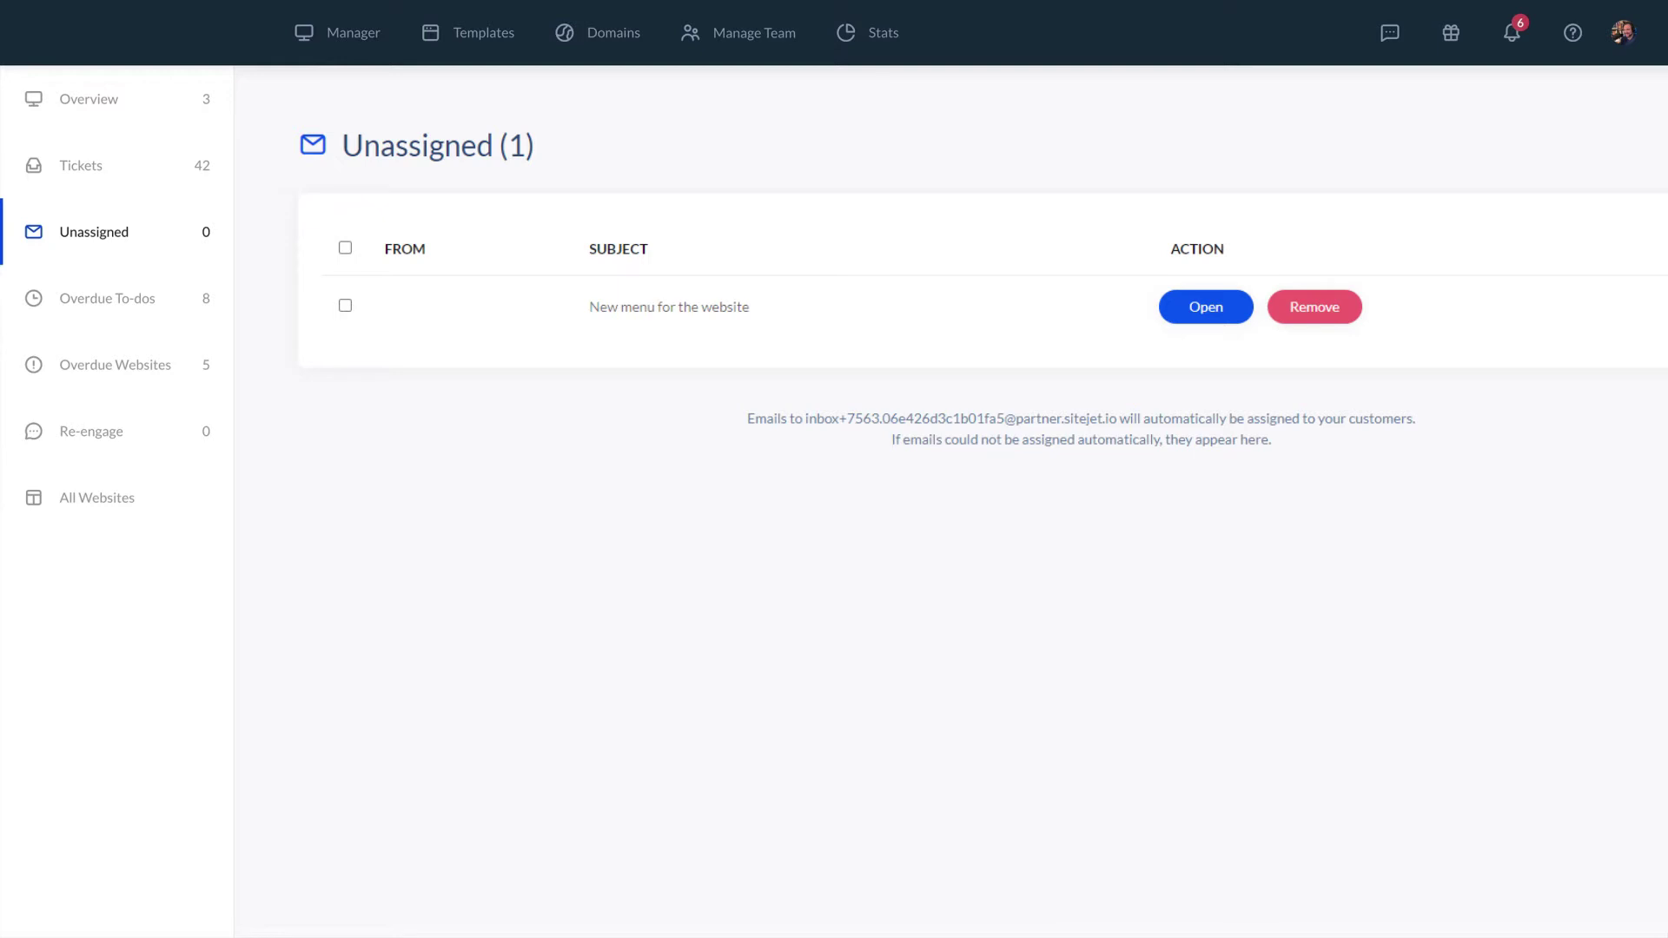
pyautogui.click(91, 159)
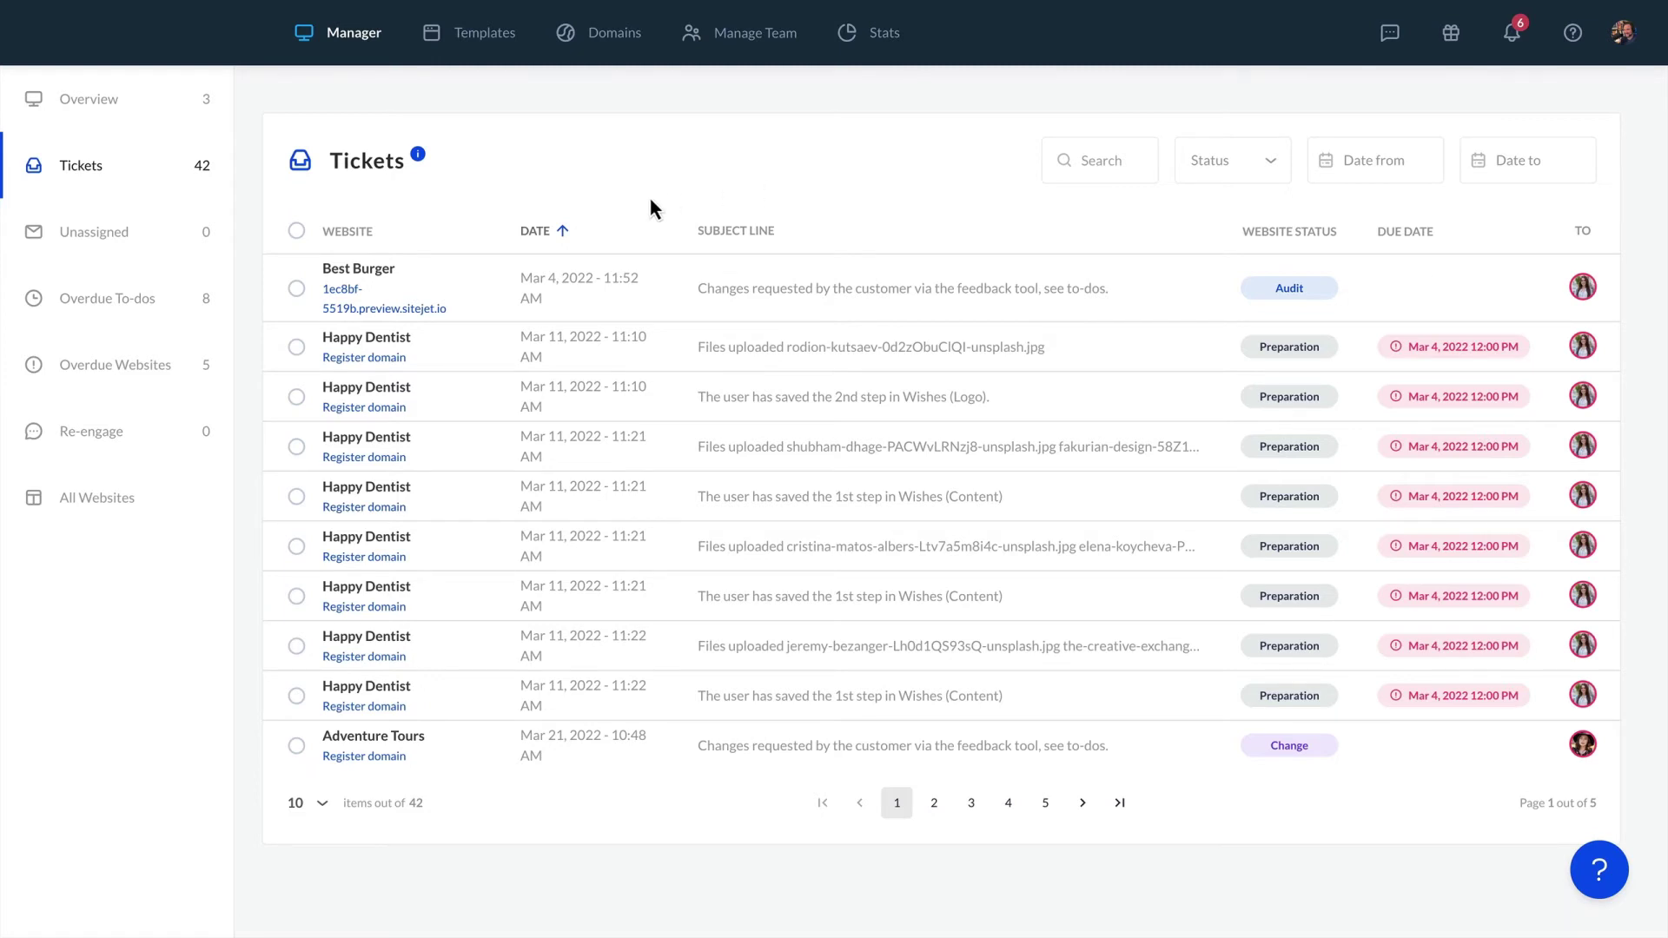
# - Open Best Burger's messages, search 'status', and limit the dates to 01–11 Mar
pyautogui.click(379, 269)
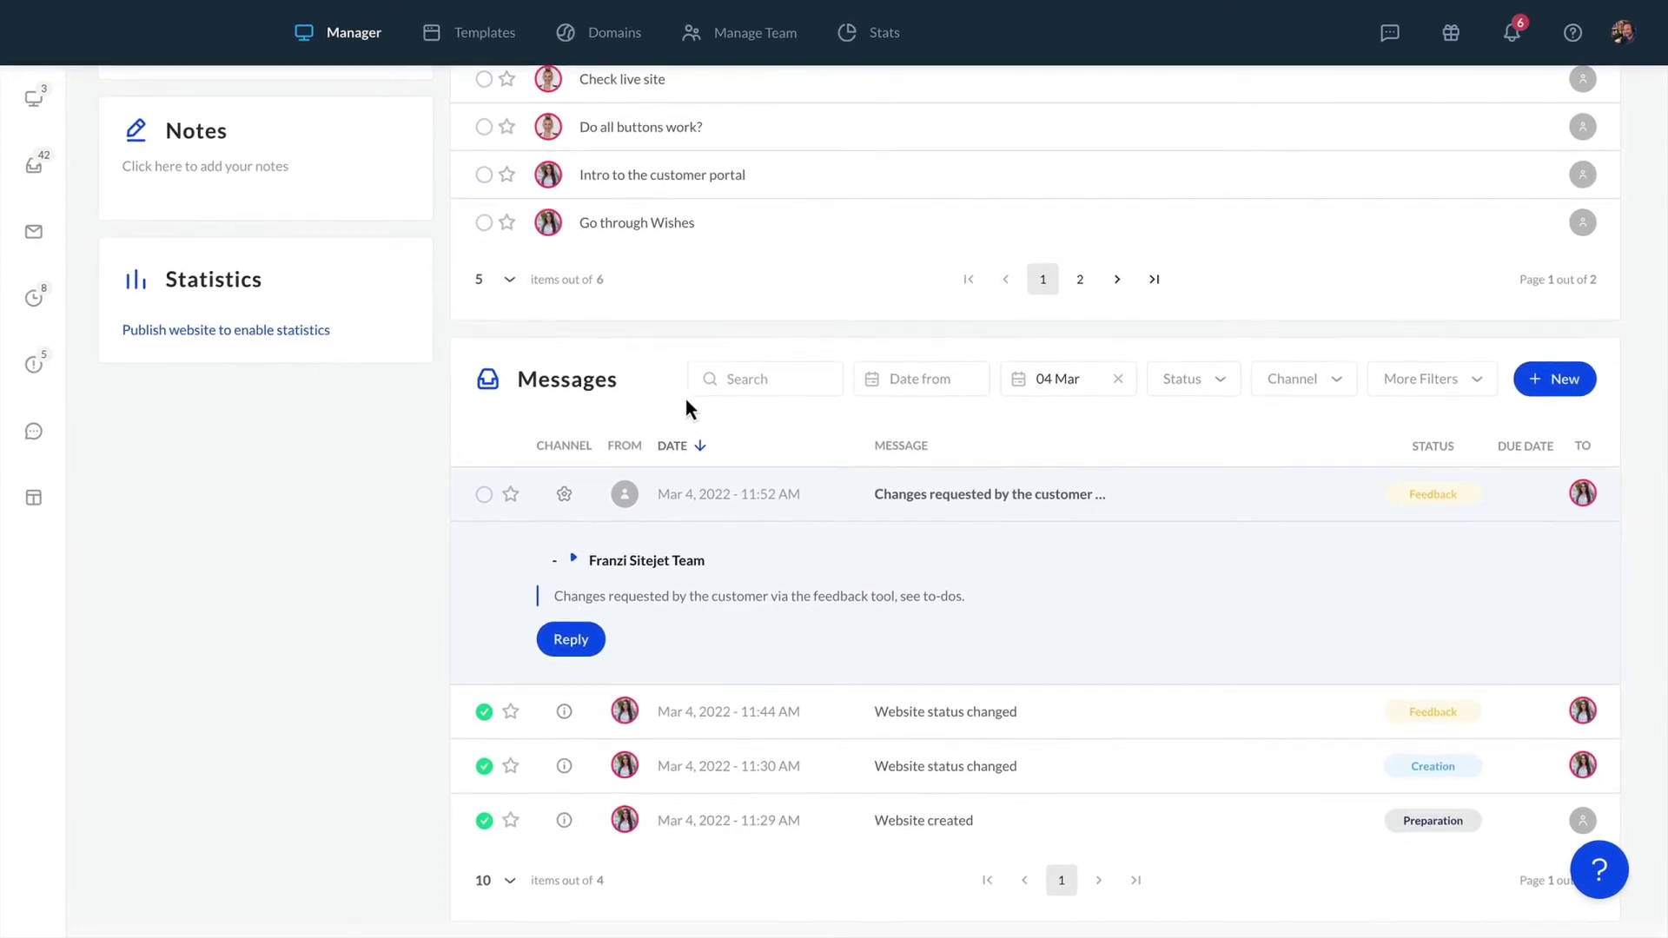
pyautogui.click(744, 378)
pyautogui.write('status')
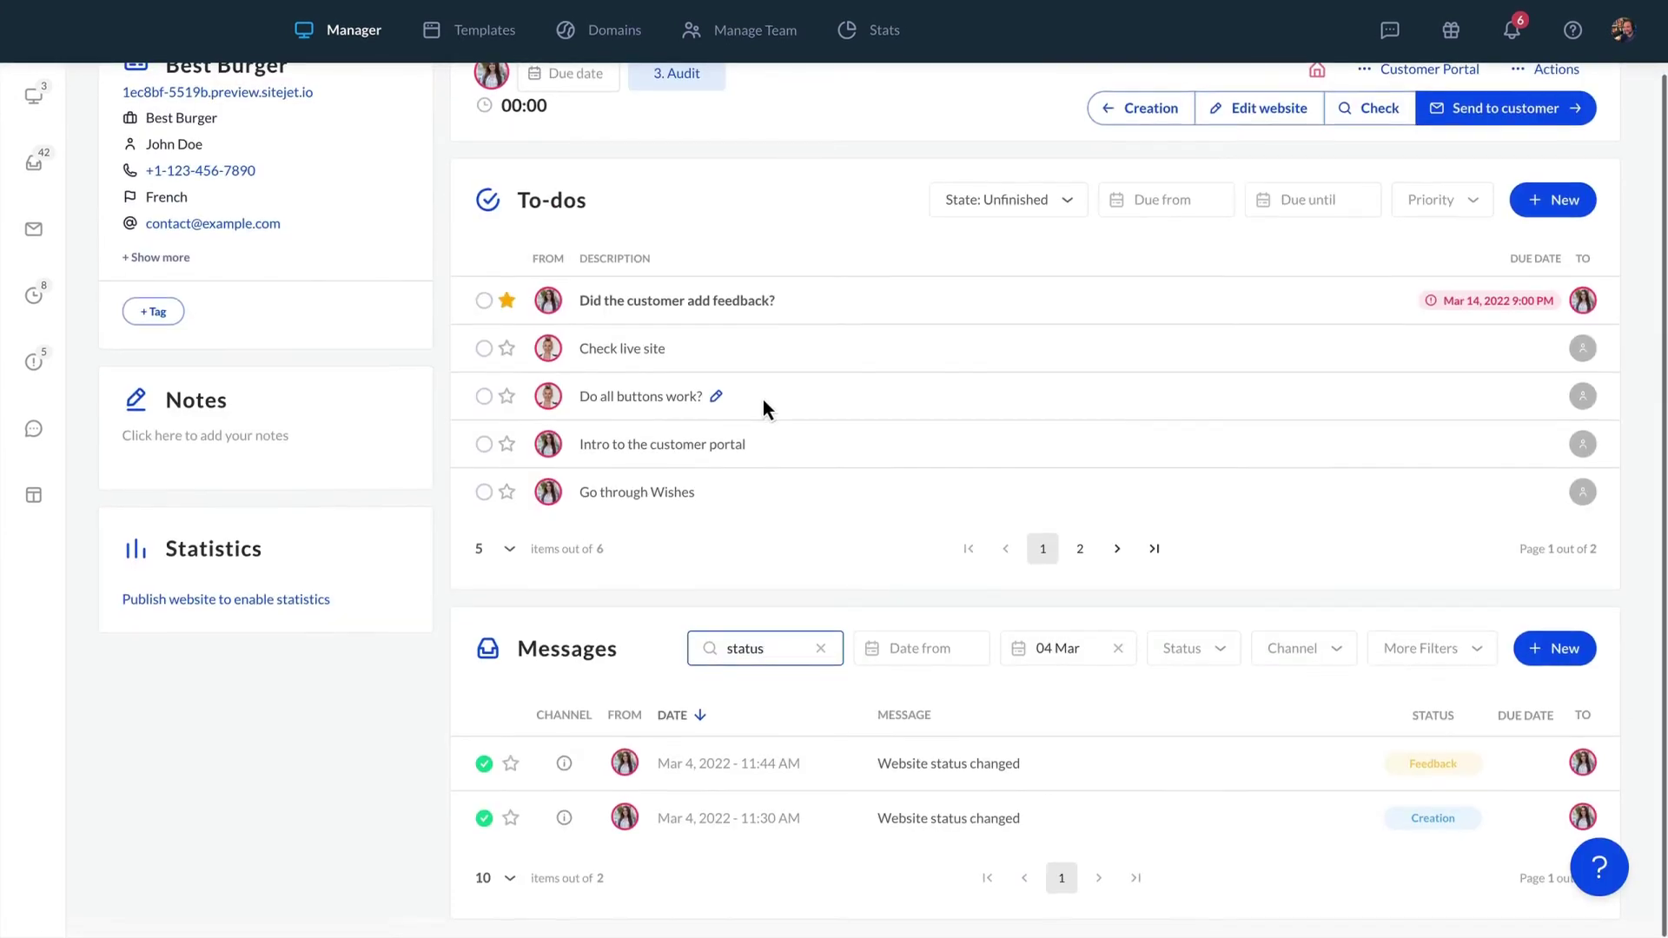
pyautogui.click(1057, 648)
pyautogui.click(1148, 764)
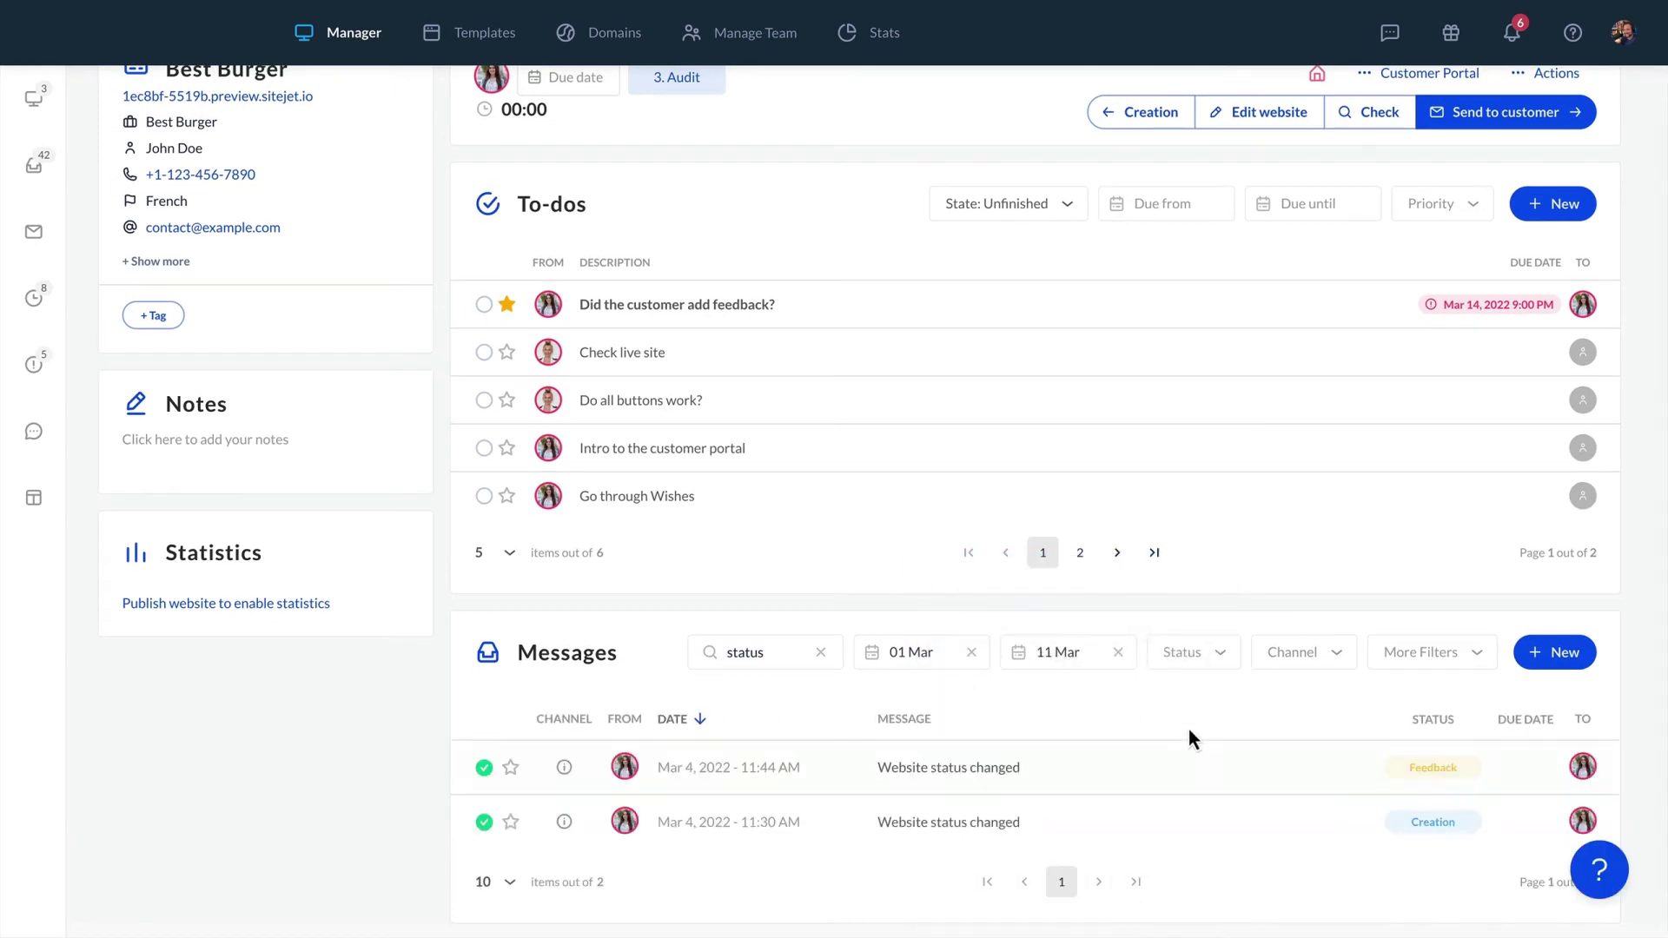
pyautogui.click(1292, 652)
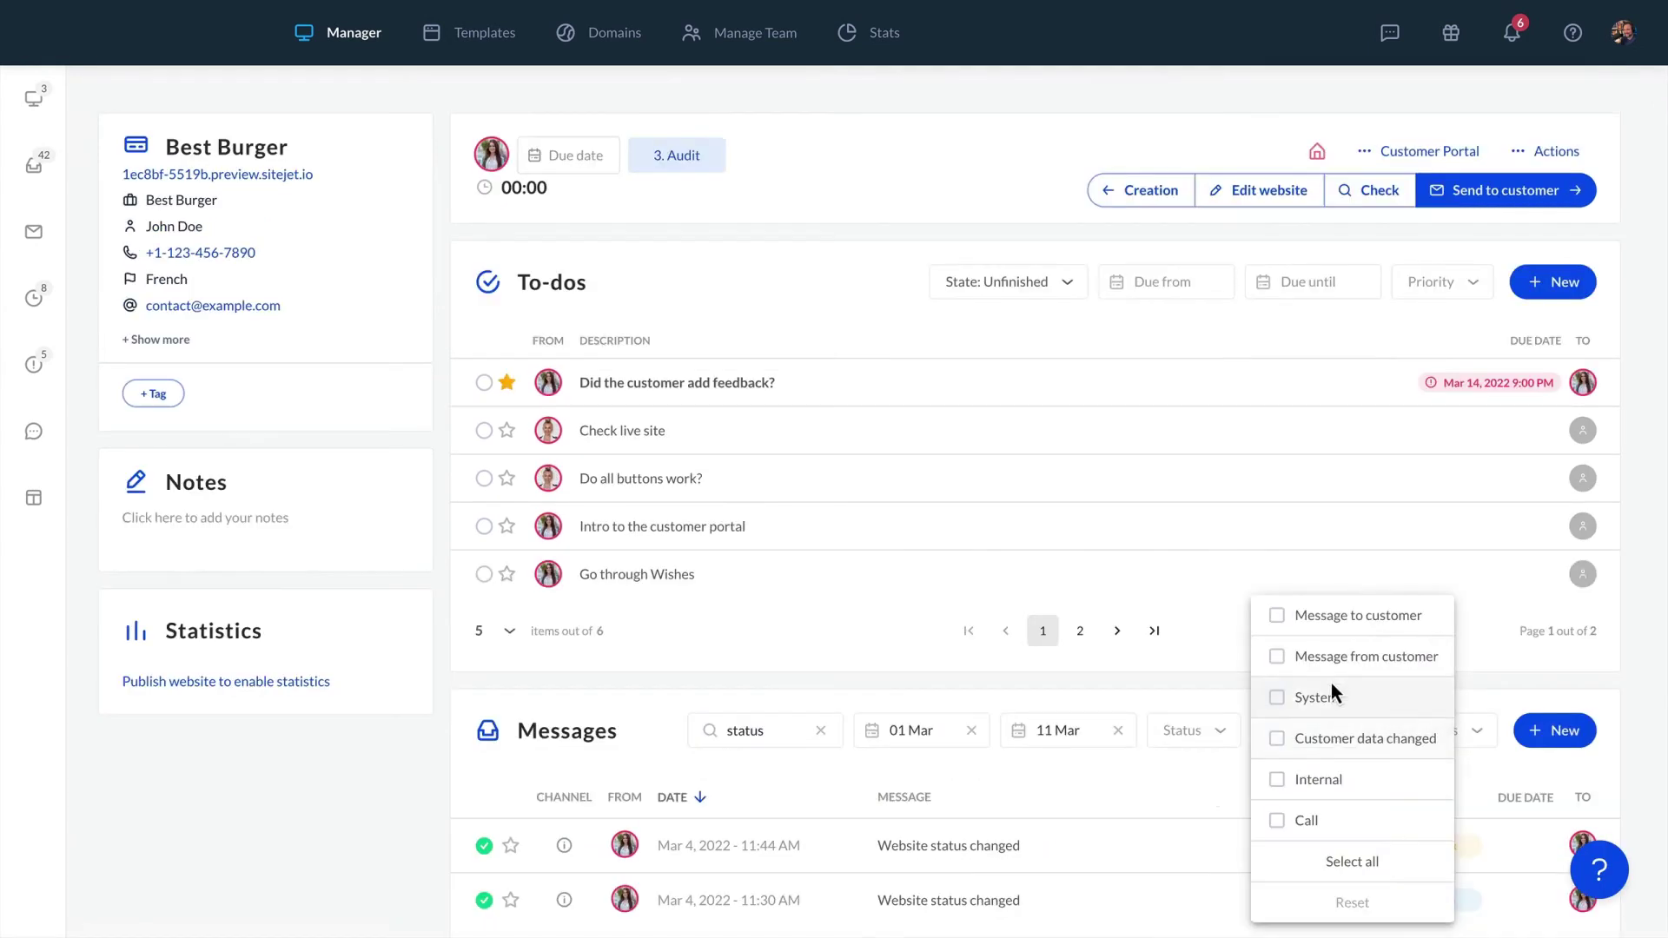
pyautogui.click(1323, 700)
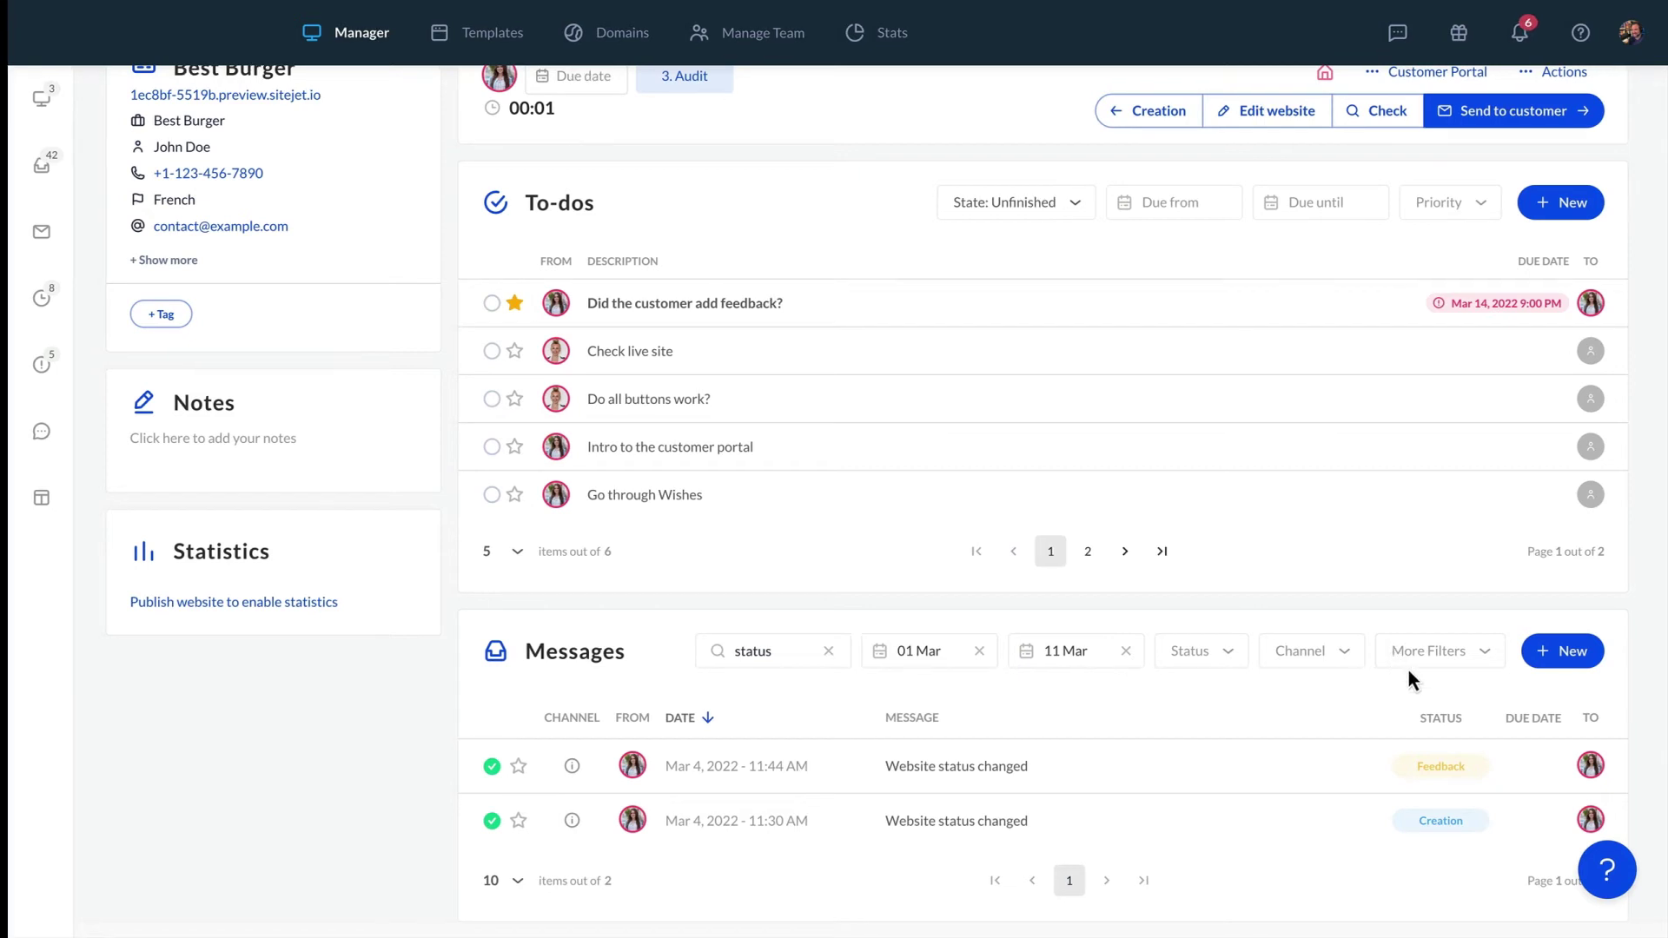
pyautogui.click(1561, 652)
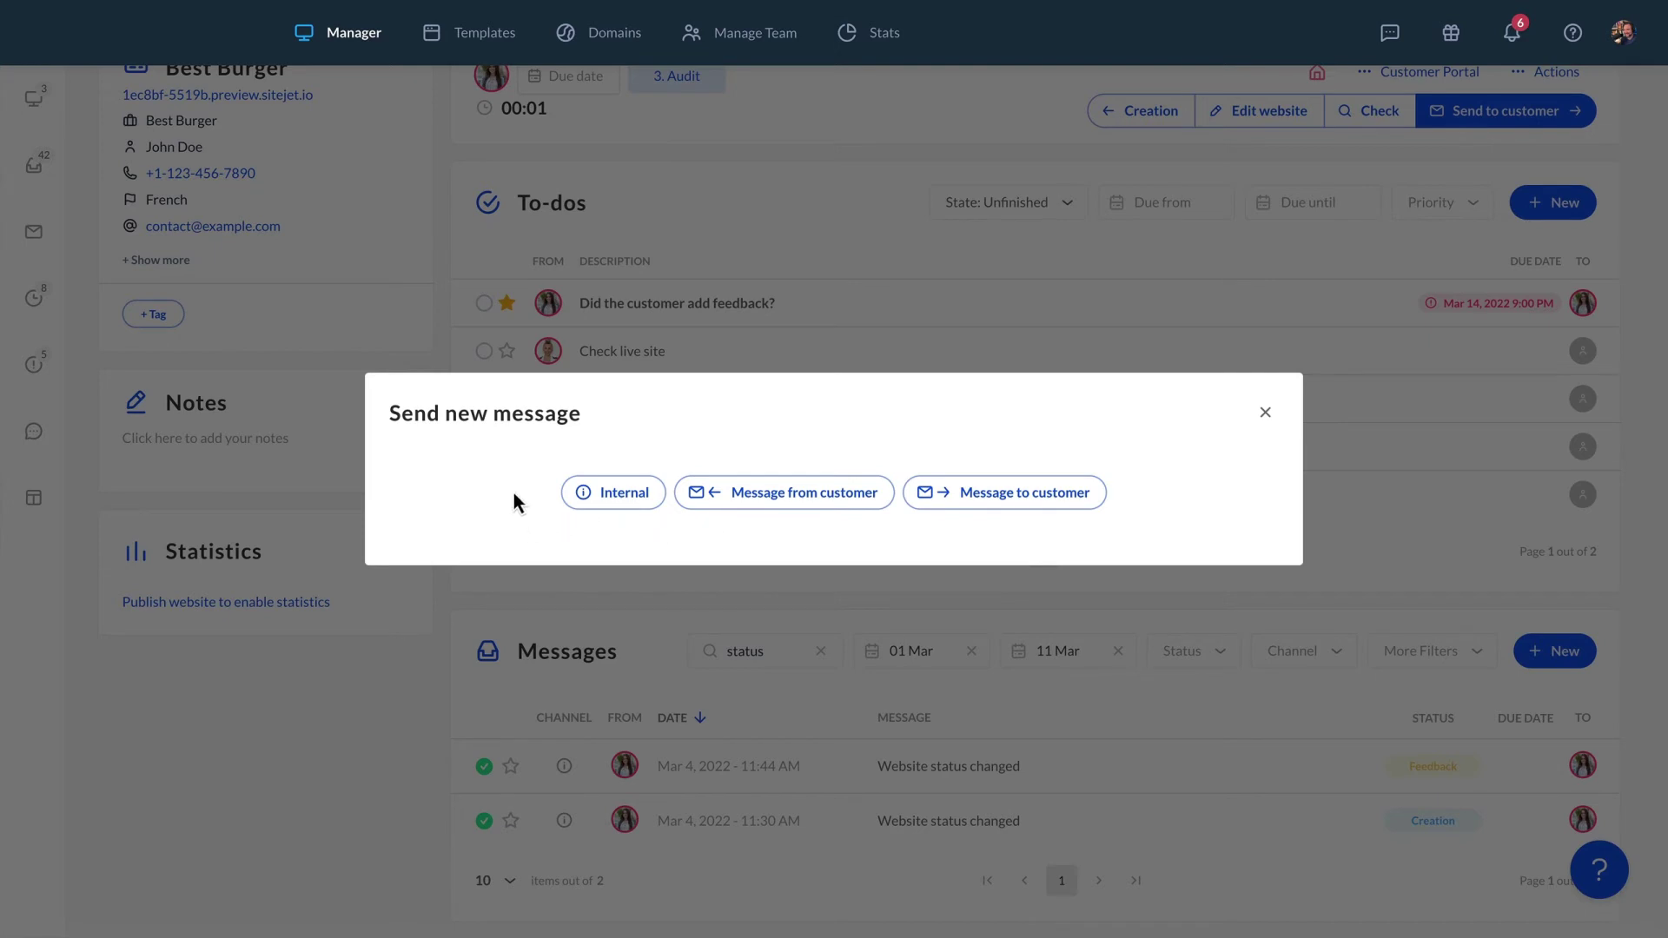
# - Mark the new message as from the customer with the note 'Phone call at 3:10pm. Design approved!'
pyautogui.click(590, 489)
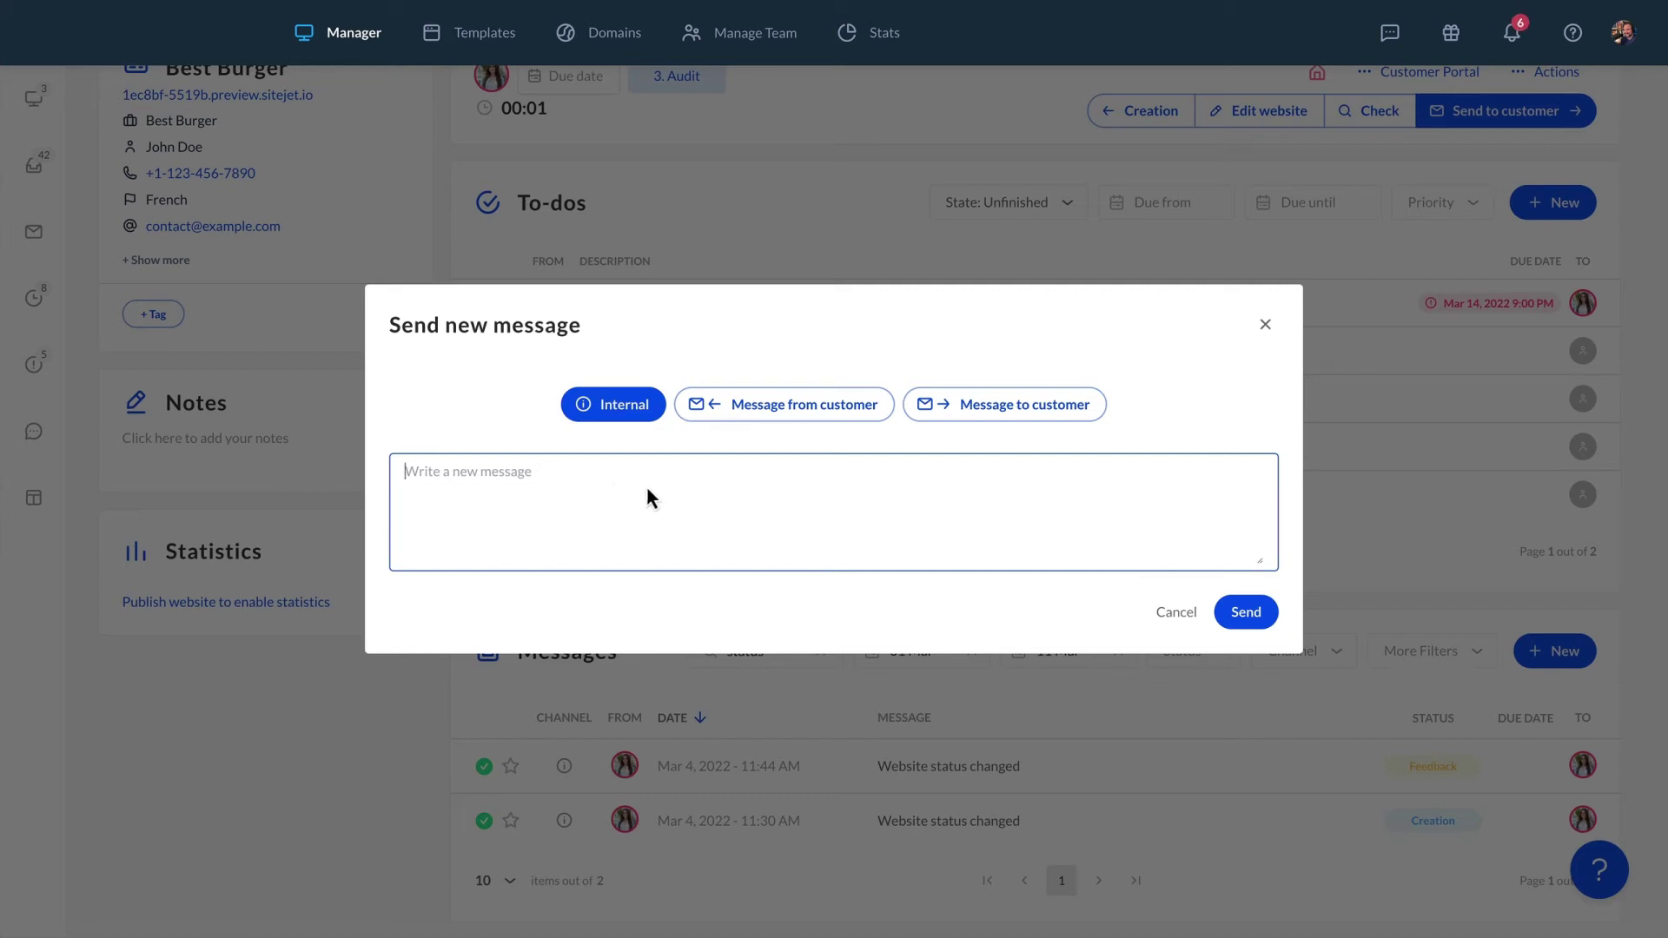
pyautogui.click(773, 407)
pyautogui.write('Ph')
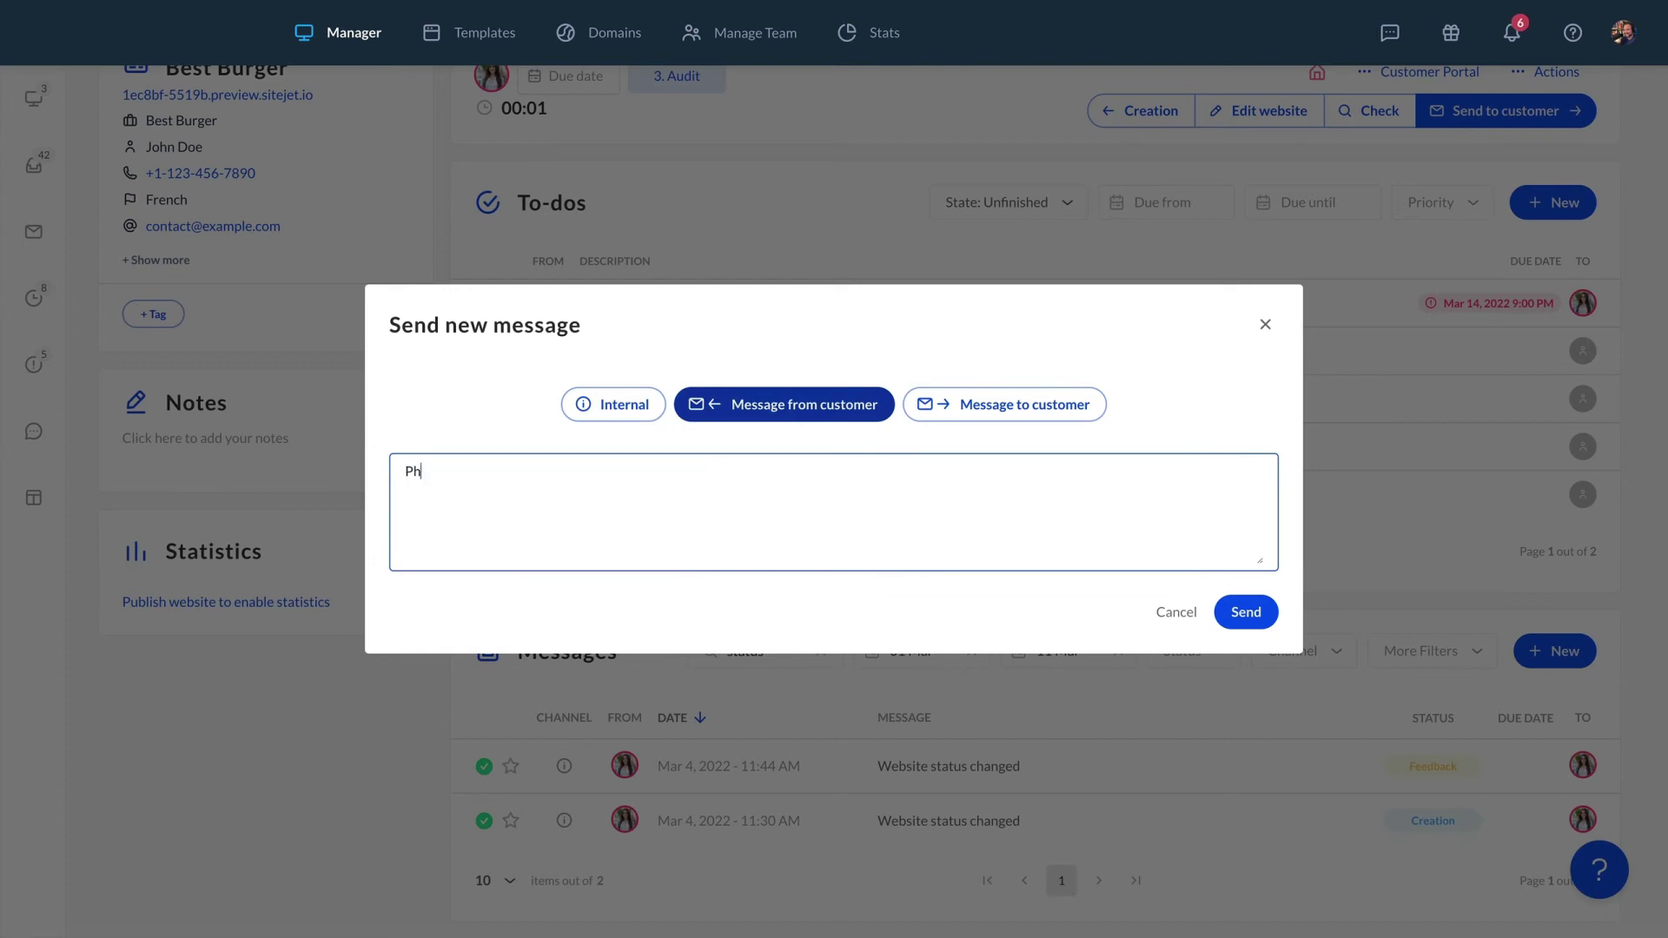
pyautogui.write('one call at 3')
pyautogui.write(':10pm. D')
pyautogui.write('esign approved!')
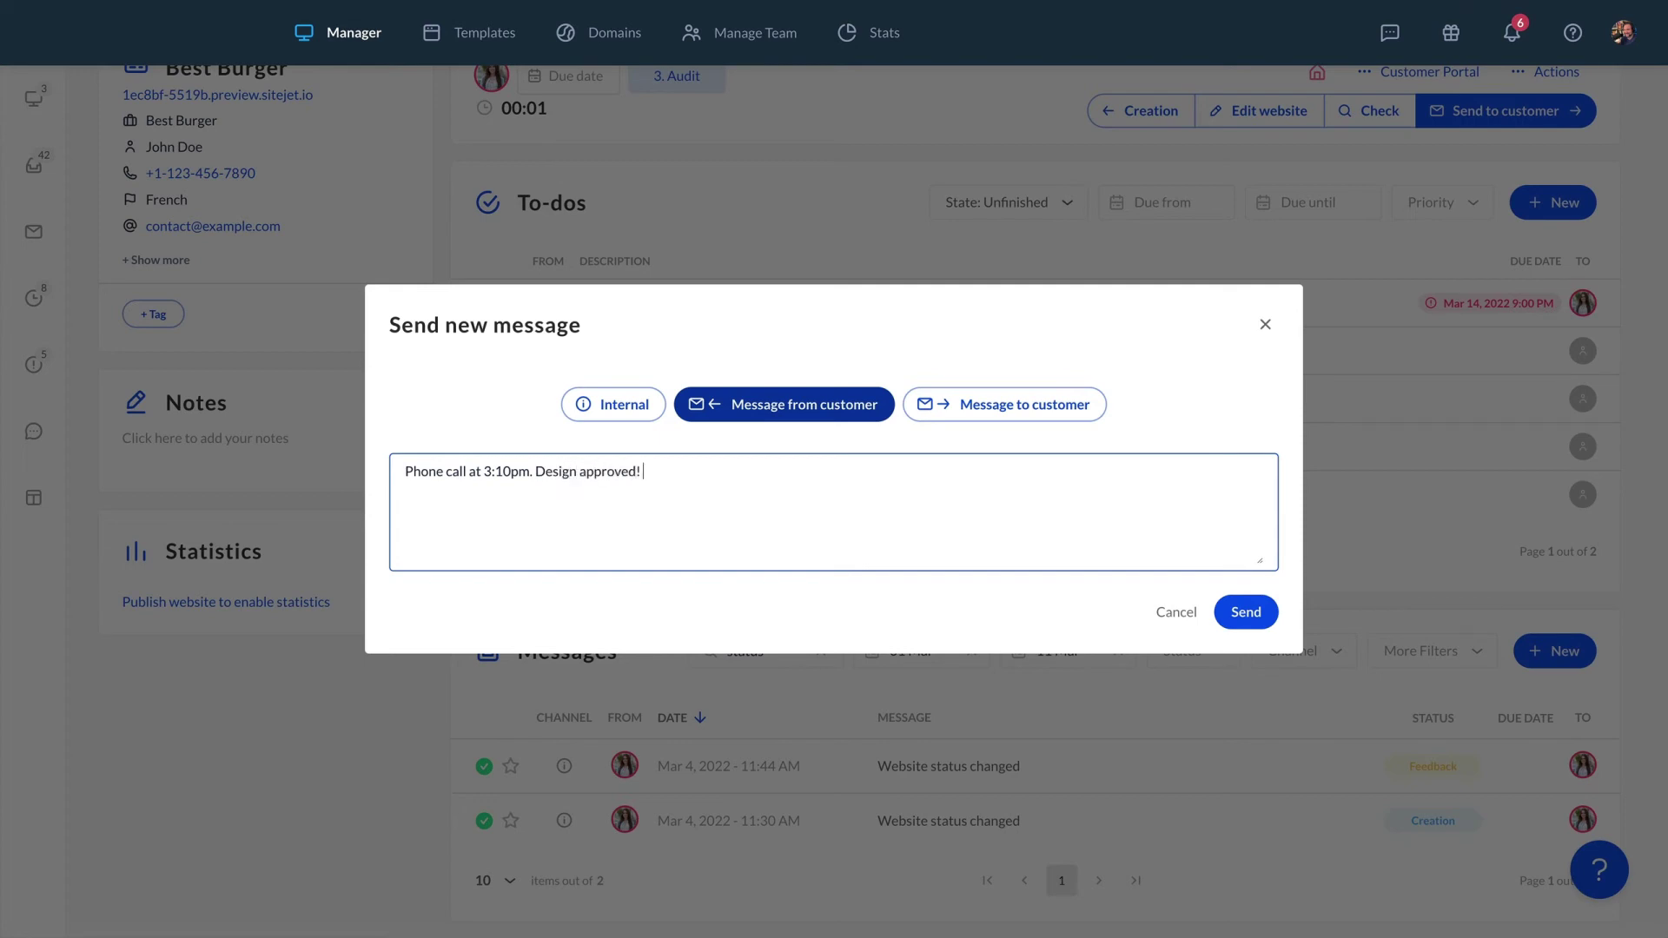
# - Fill a customer email from the 'Your input is needed!' template, preview it, and close it
pyautogui.click(976, 401)
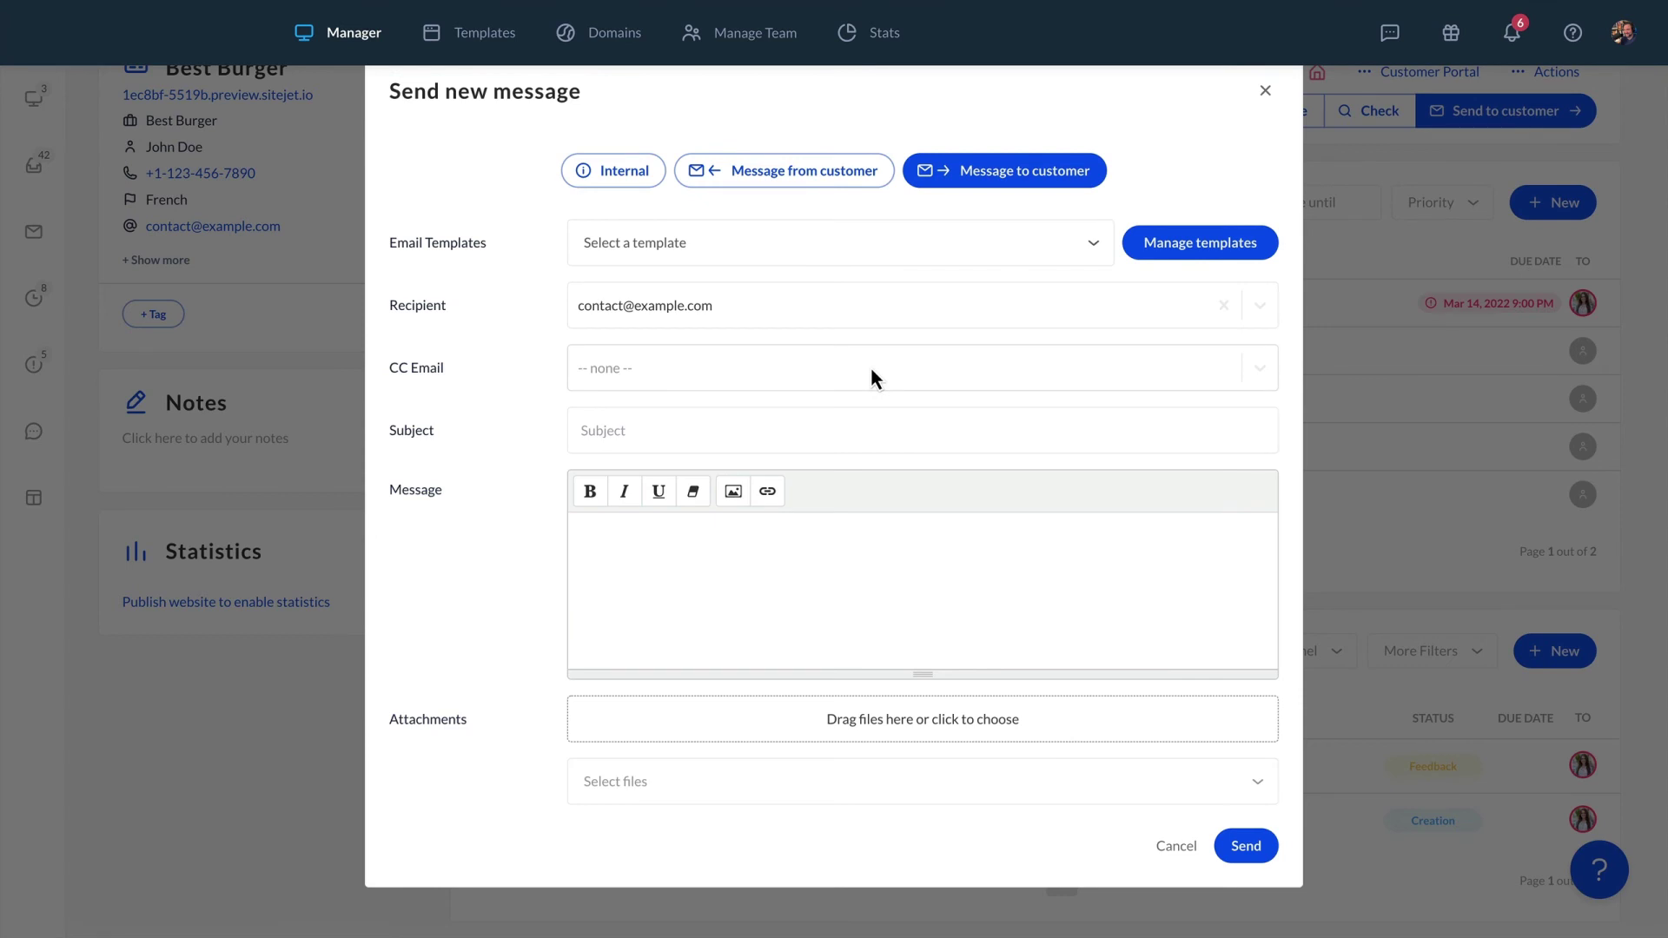
pyautogui.click(808, 238)
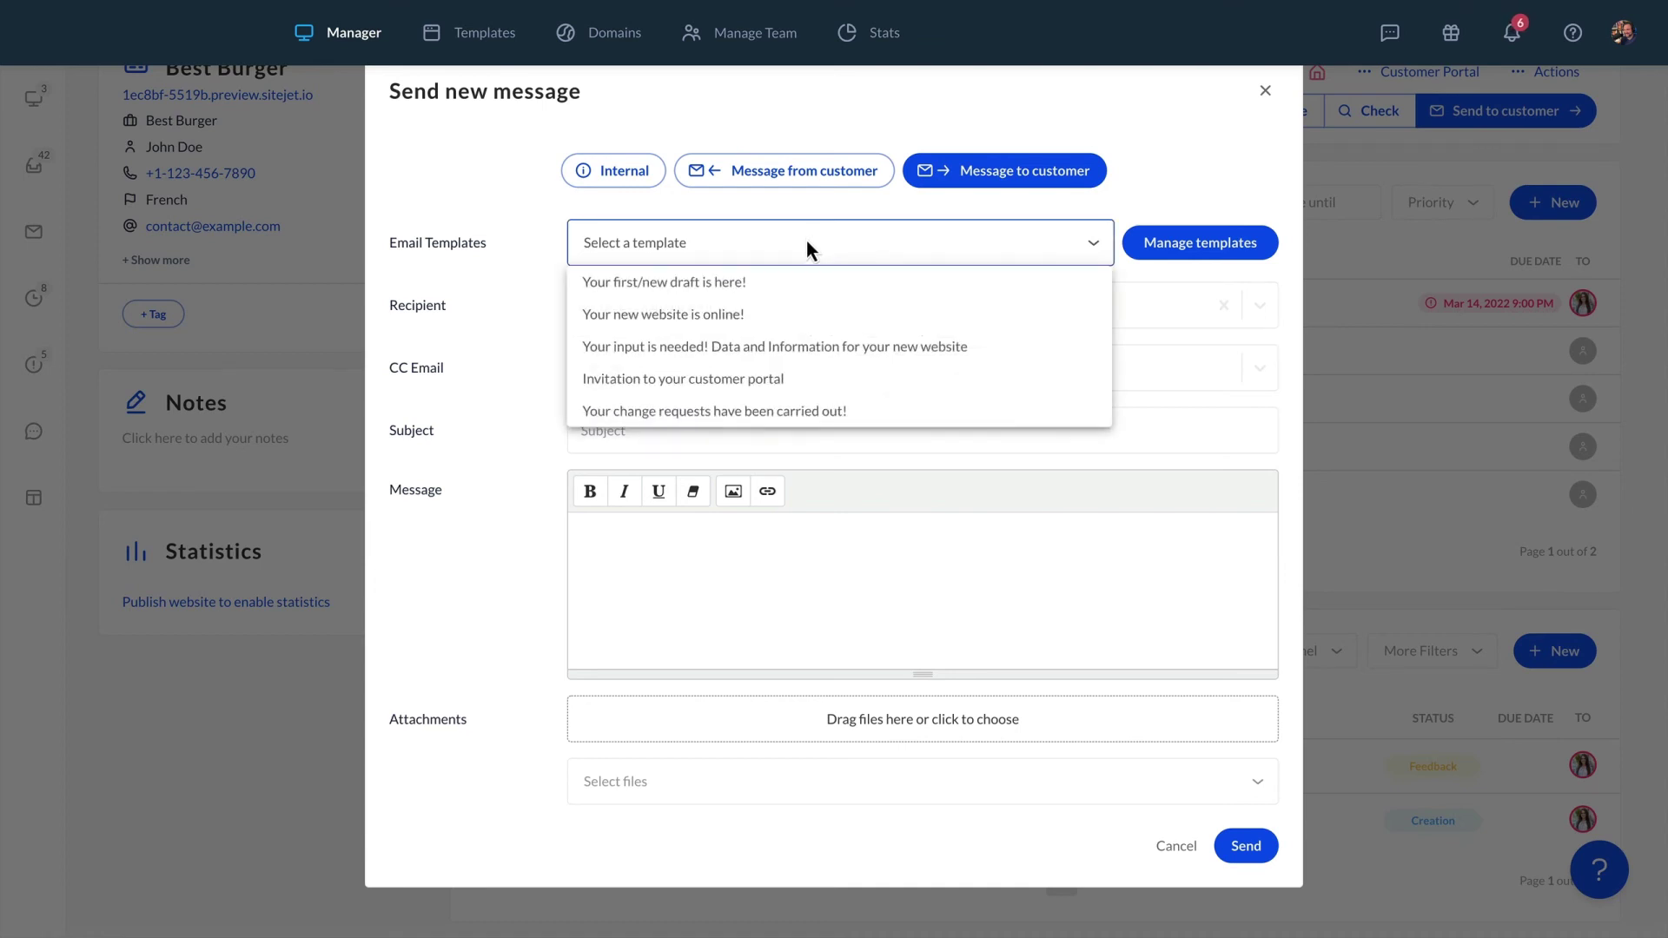
pyautogui.click(711, 341)
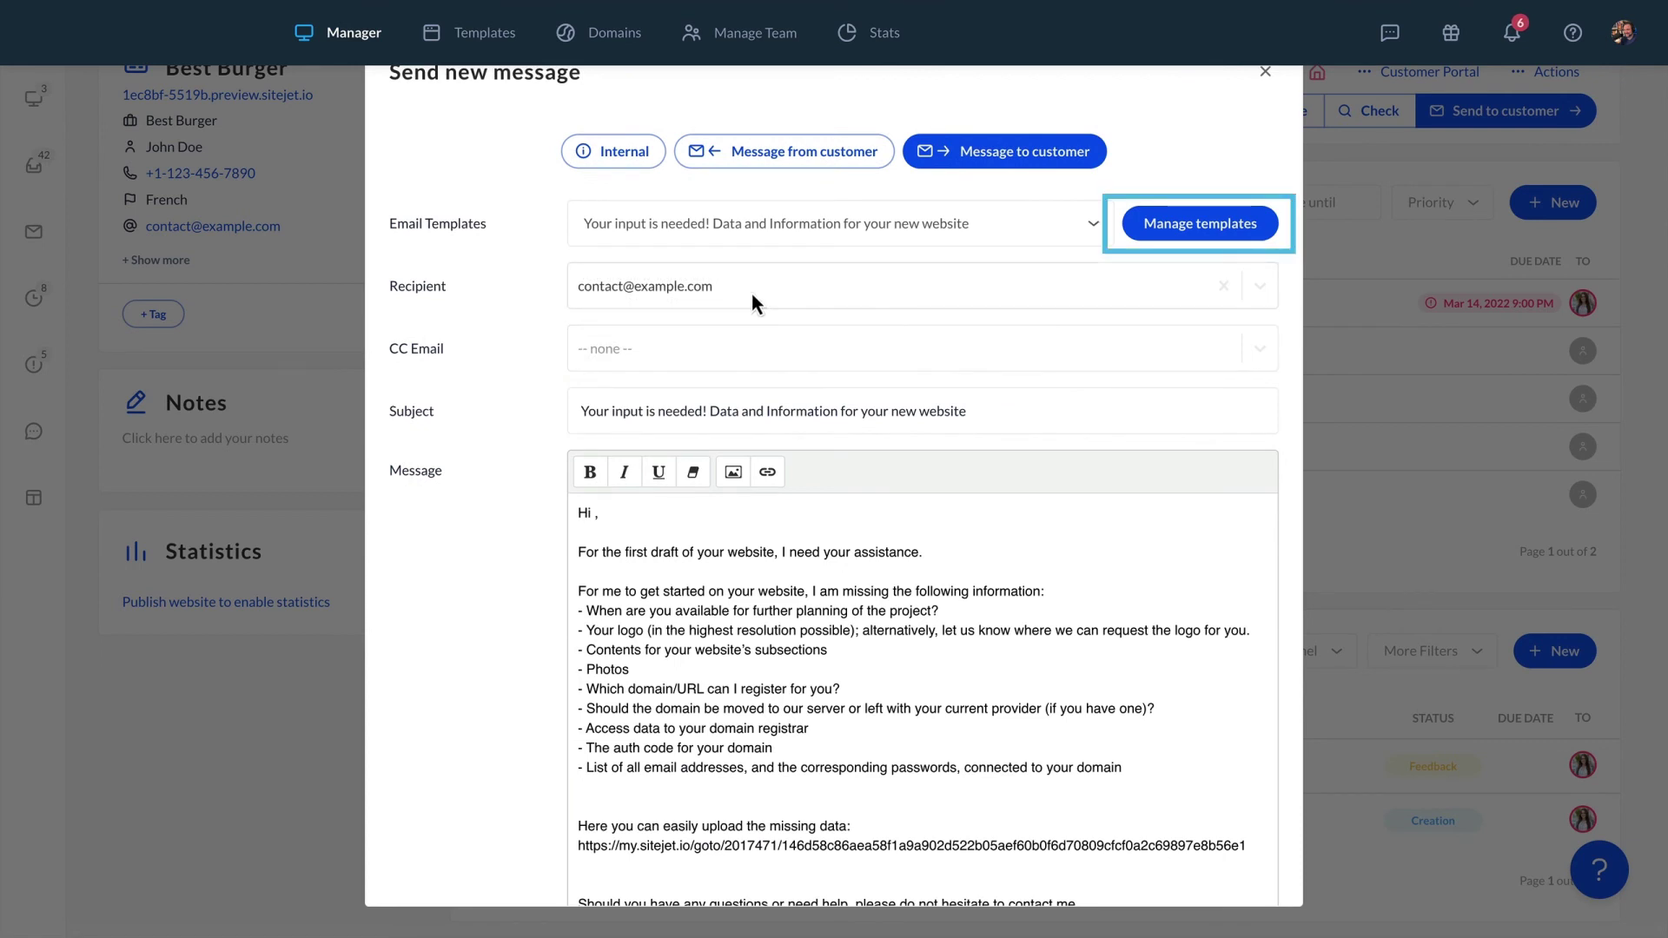
pyautogui.scroll(-1, 750, 296)
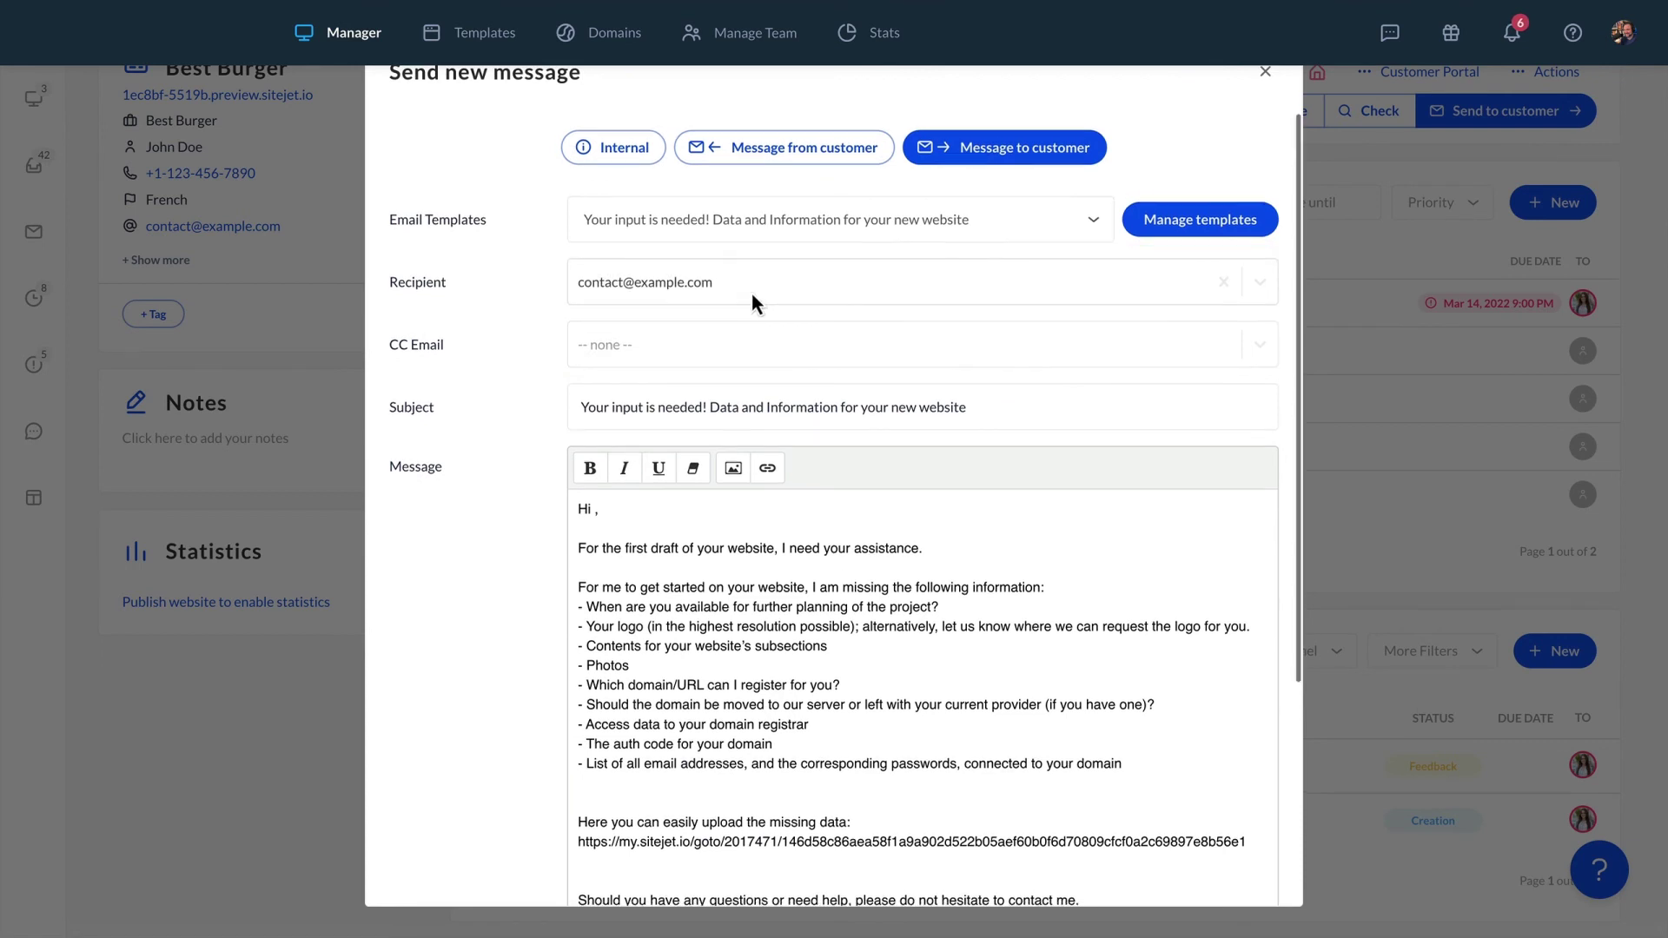
pyautogui.scroll(-2, 750, 291)
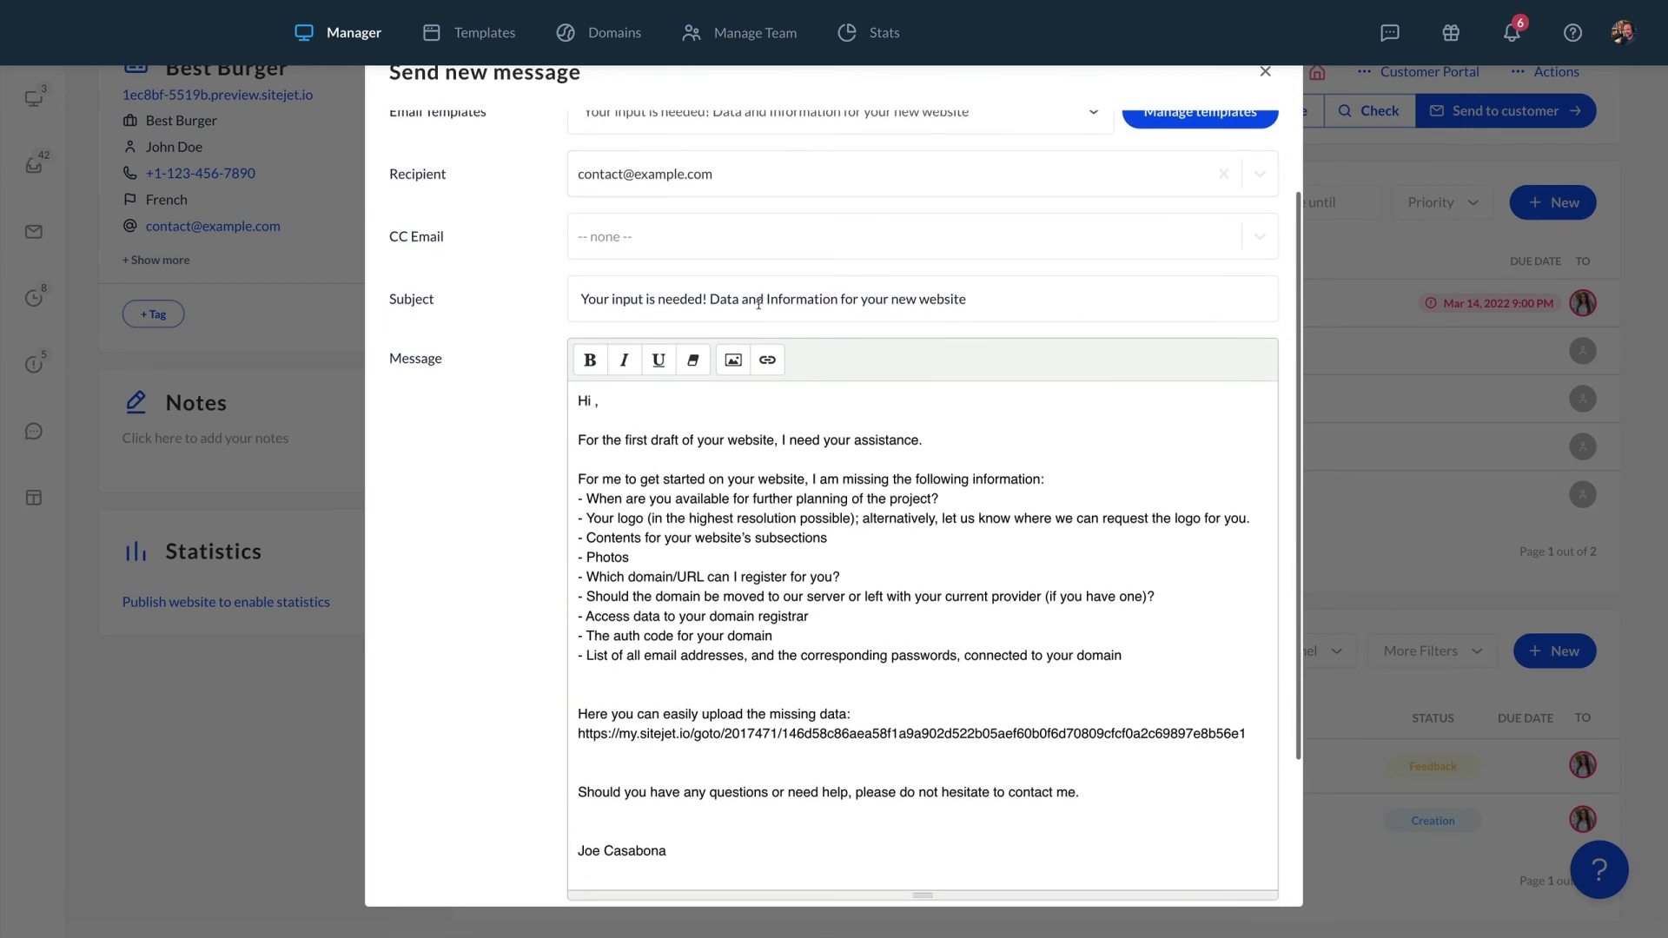
pyautogui.scroll(-3, 753, 297)
pyautogui.scroll(-1, 756, 304)
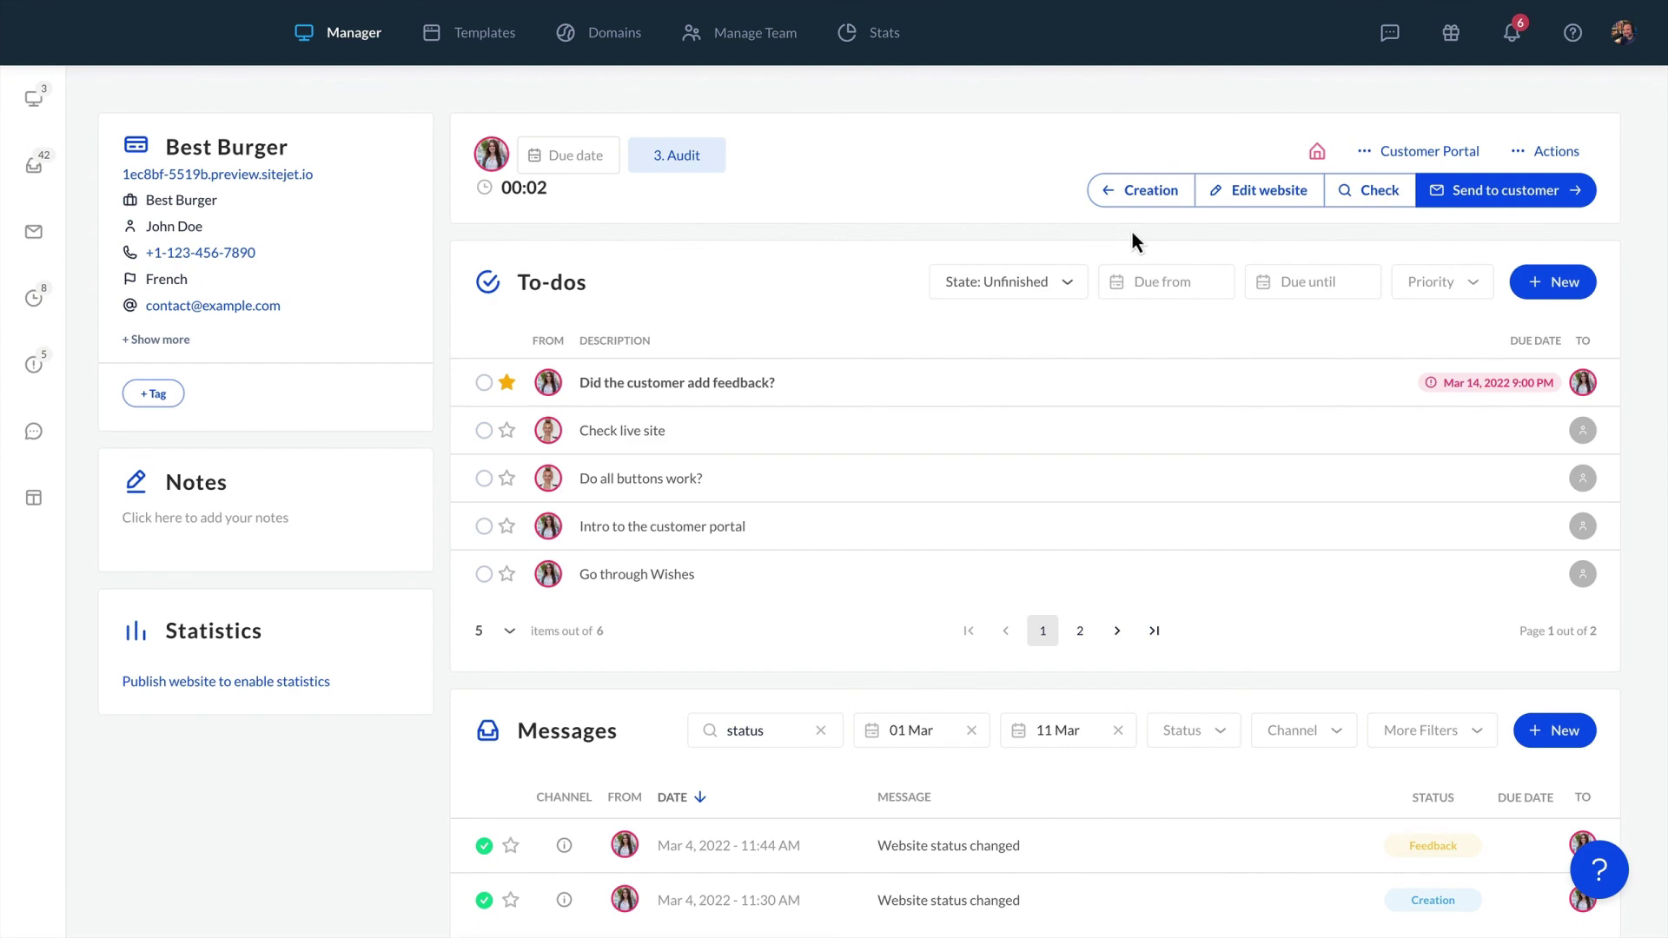
# - Turn on status-change, website-assigned and to-do-assigned notifications and save them
pyautogui.click(1620, 38)
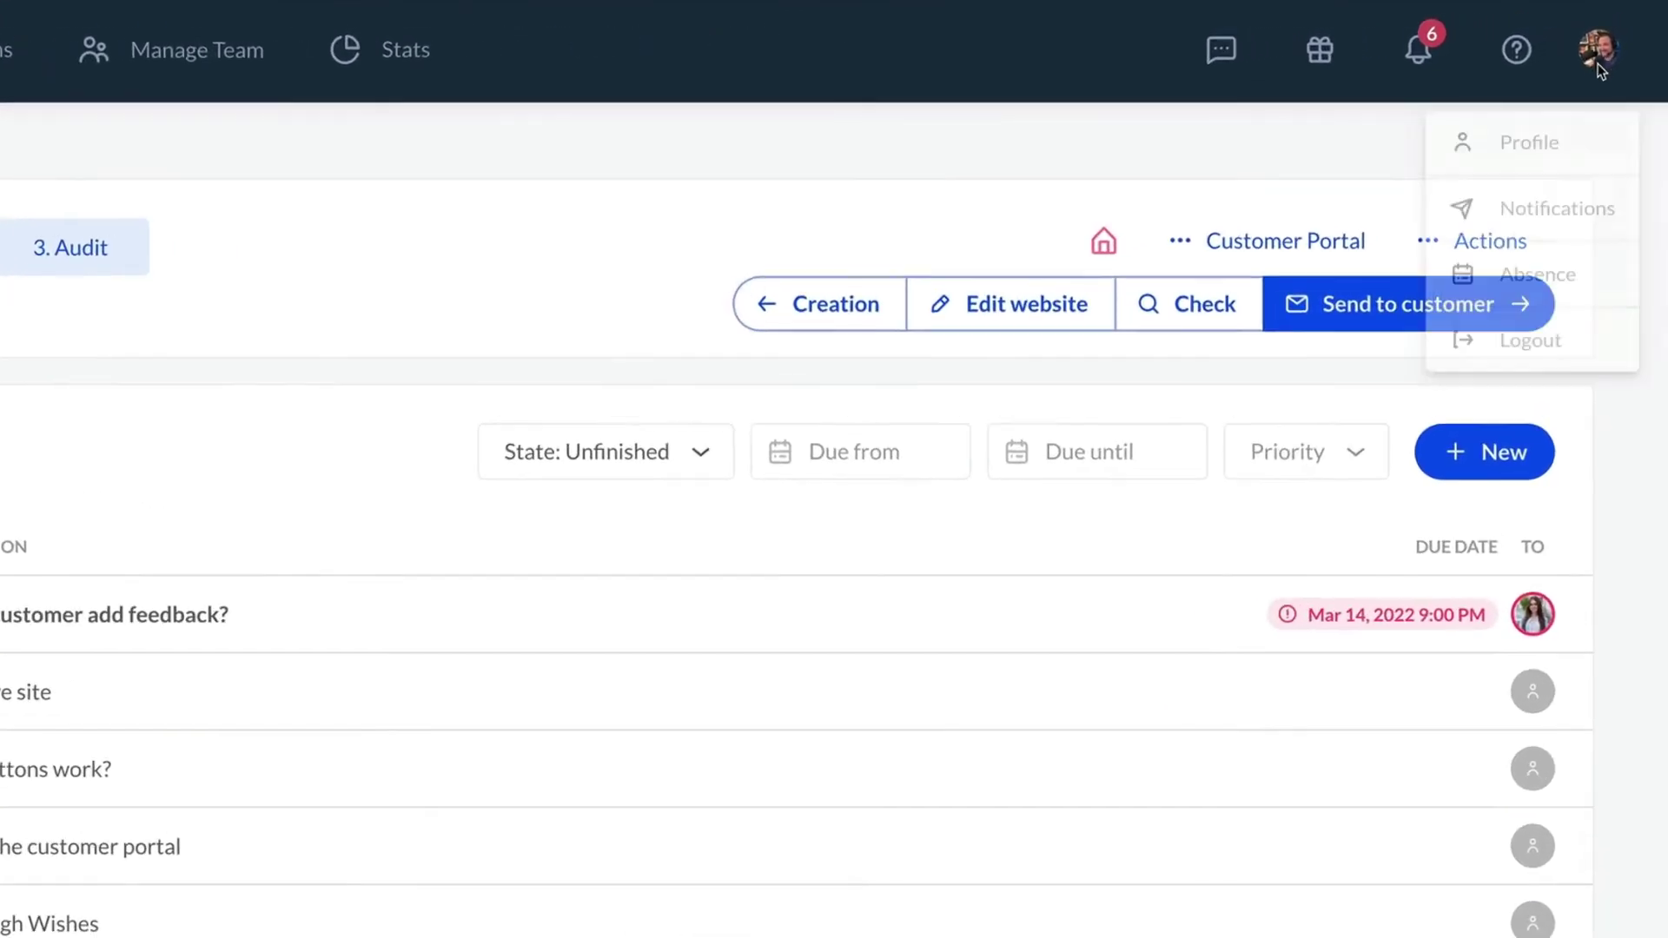
pyautogui.click(1507, 229)
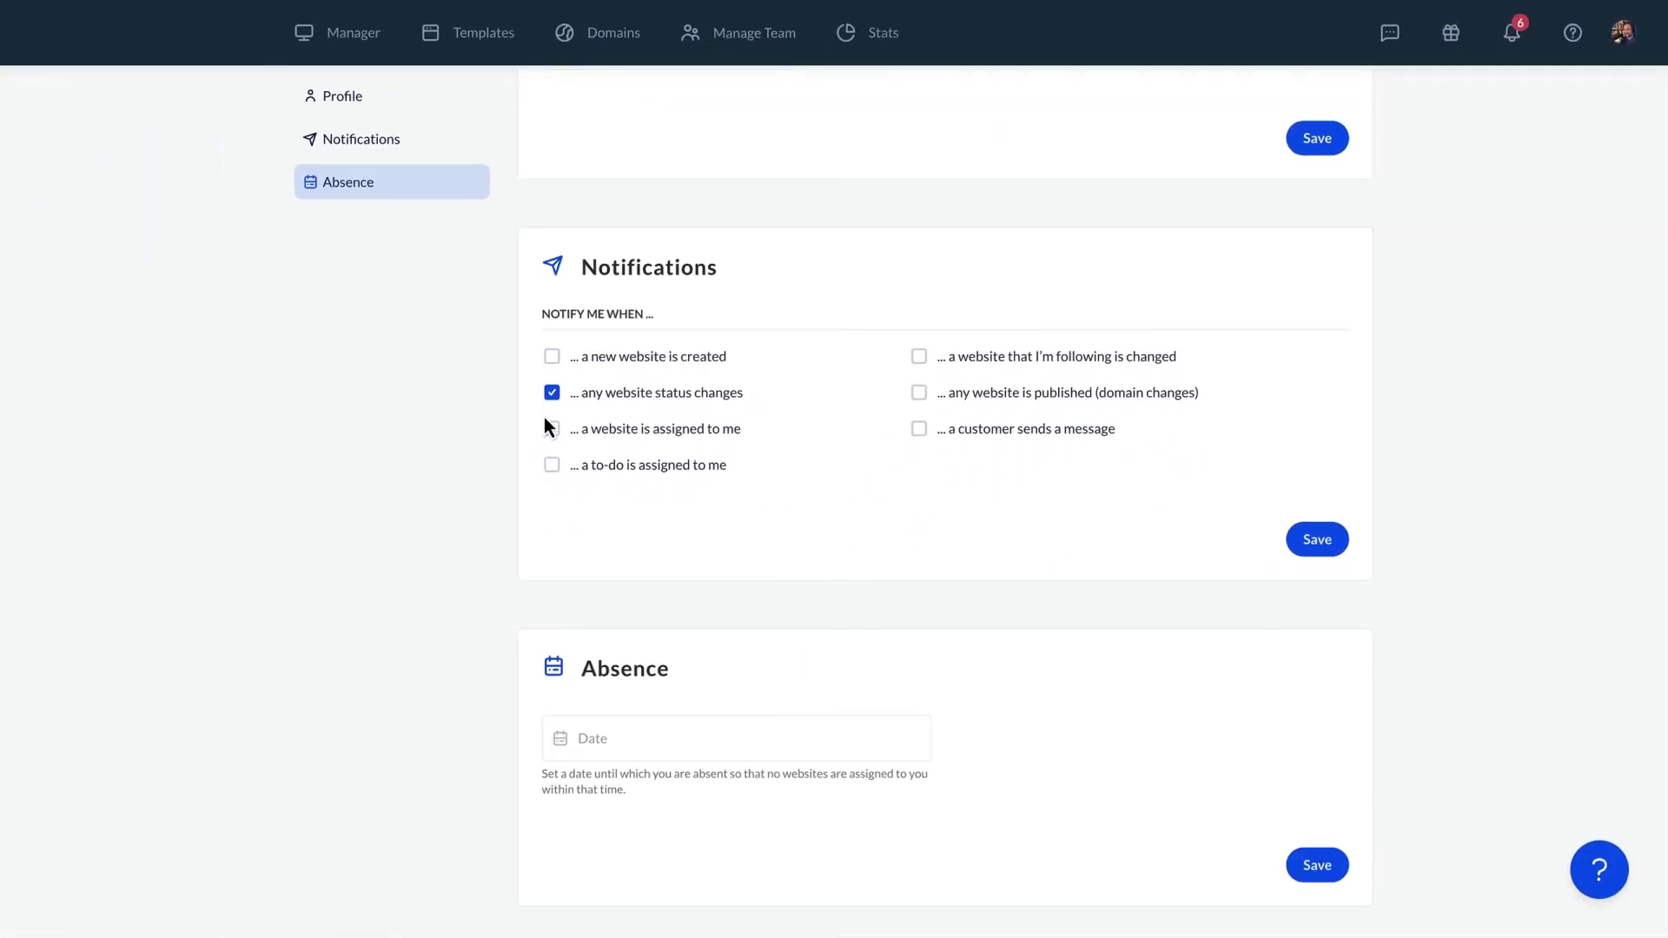
pyautogui.click(552, 428)
pyautogui.click(551, 465)
pyautogui.click(1290, 539)
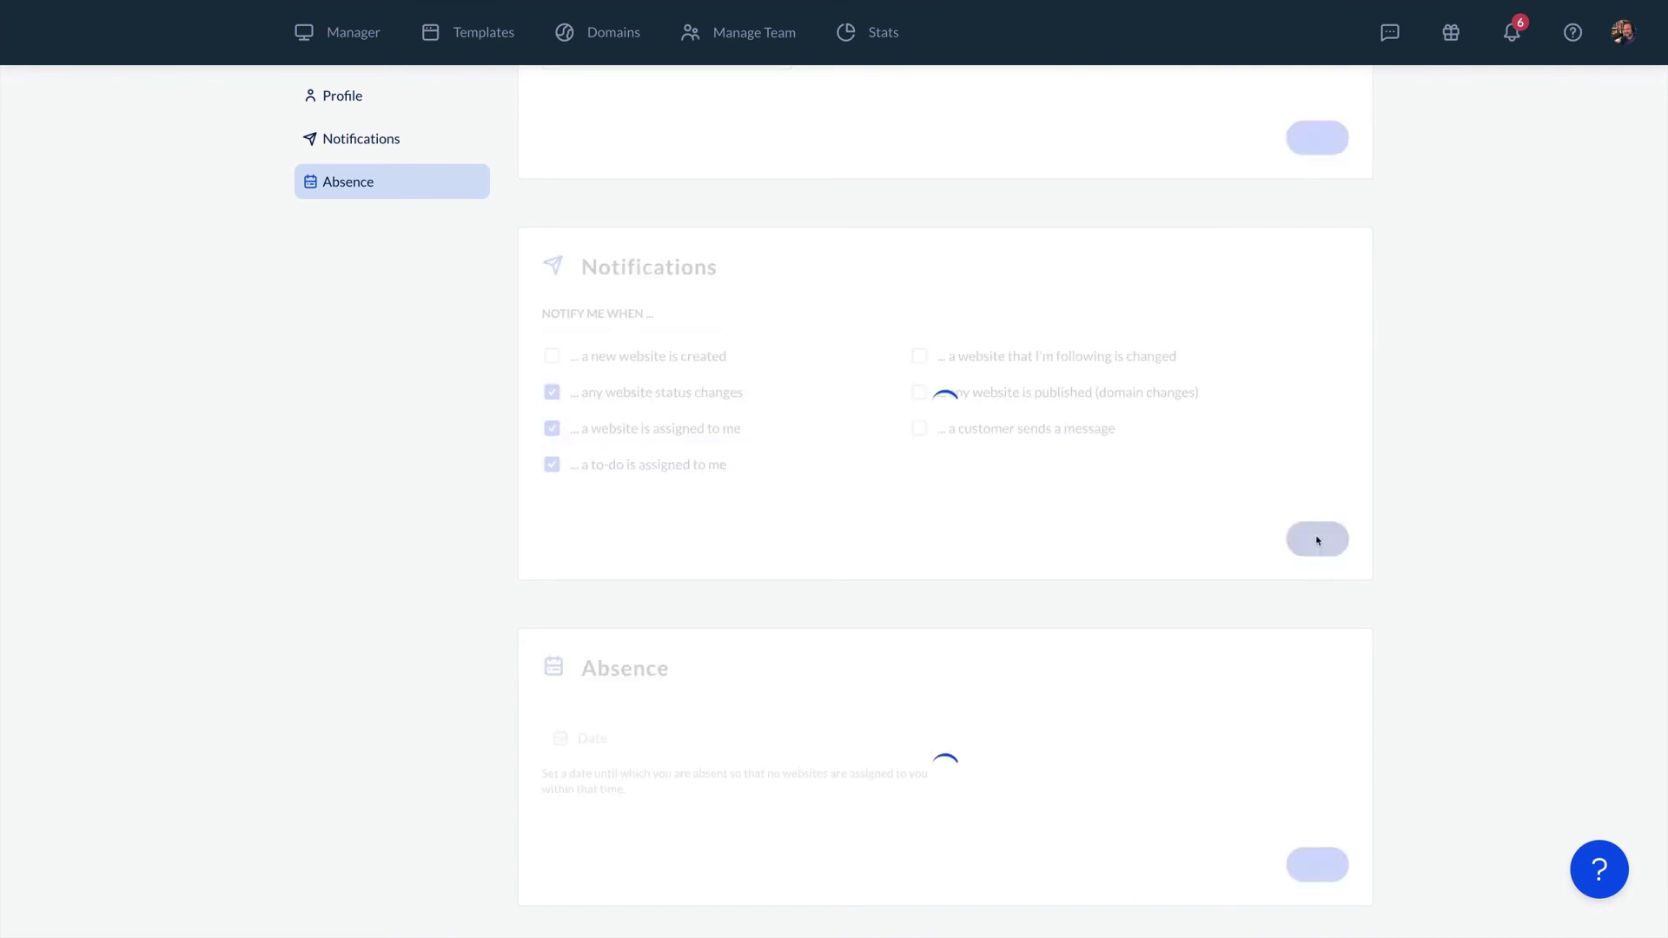